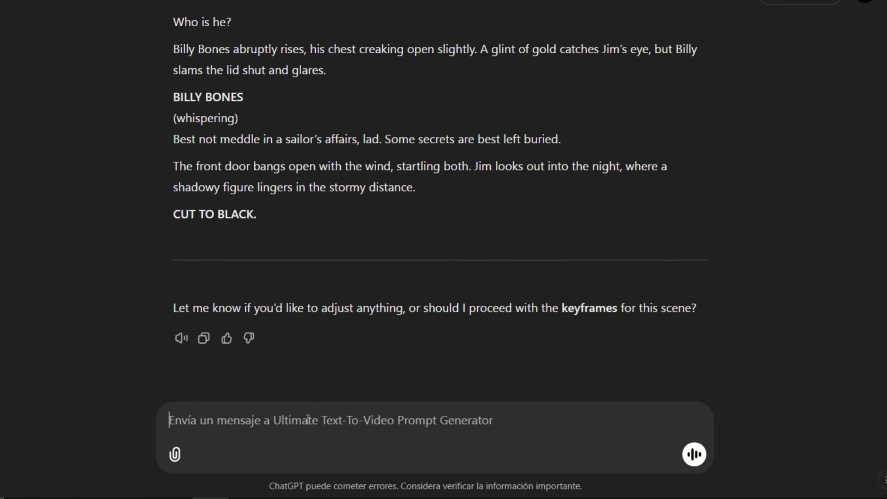
Accept the scene's screenplay to get its keyframes, and answer "yes" to request the first shot prompt
key("Return")
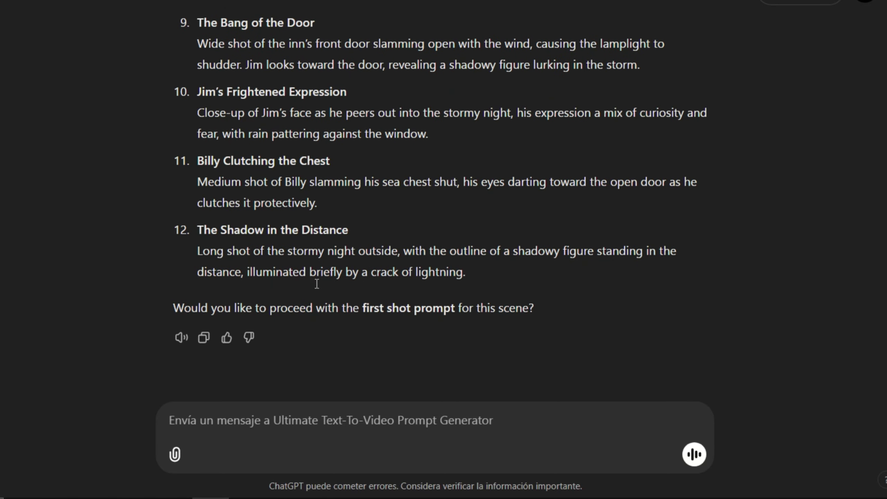
type("es")
key("Return")
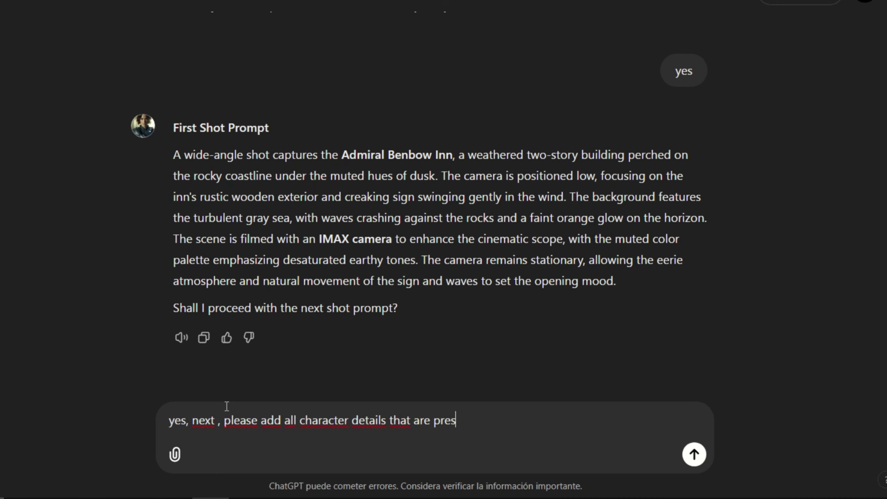
Request the second through fifth shot prompts one after another, asking for the character details to be added to each
key("Return")
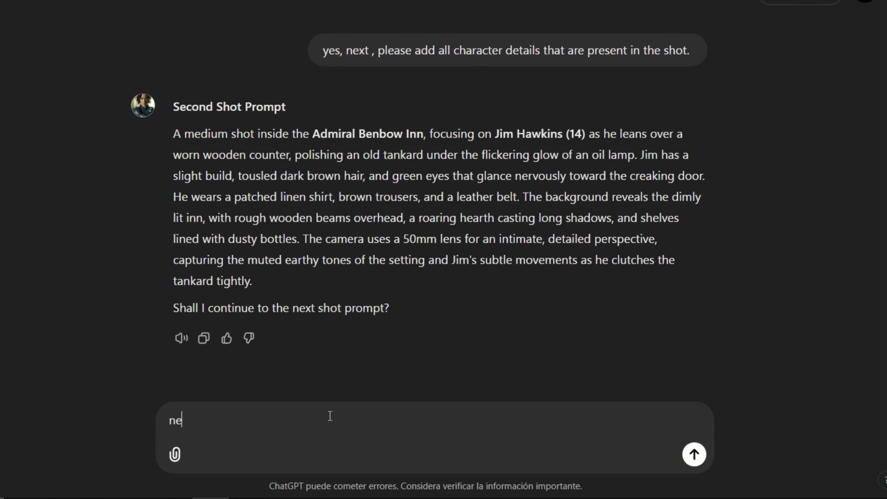
key("Return")
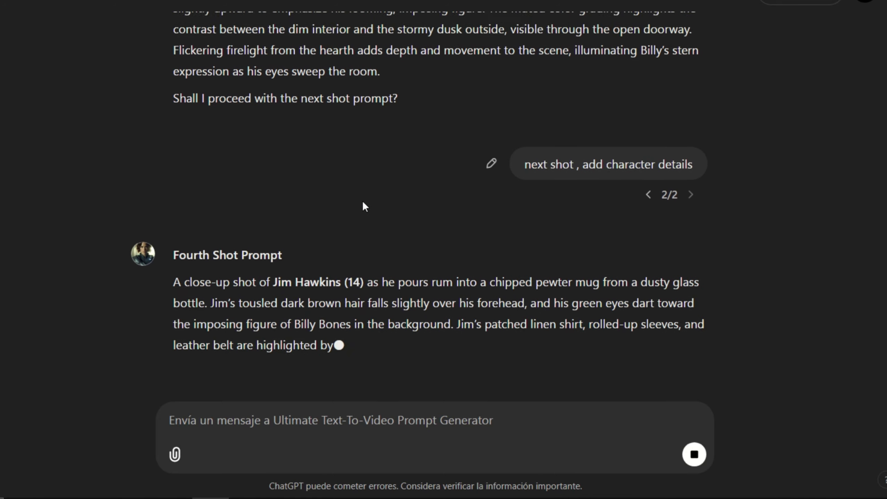
left_click(297, 427)
type("yes, next shot with character details aa")
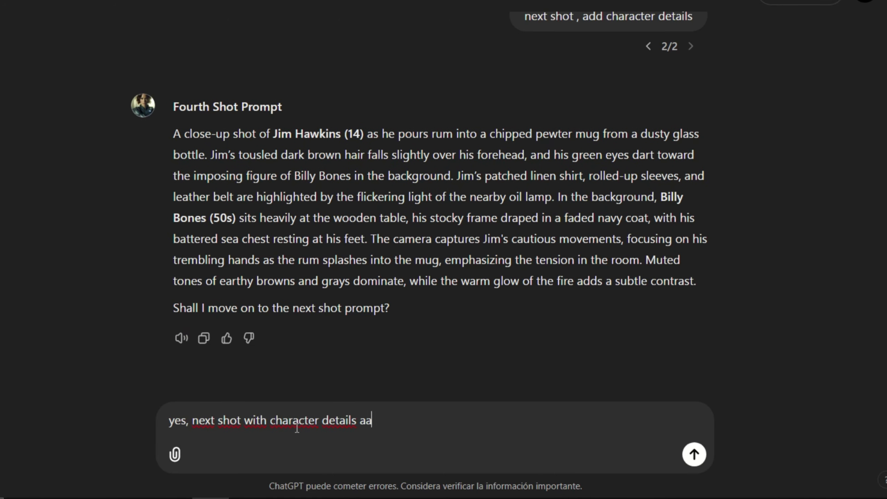
key("BackSpace")
key("BackSpace")
key("Return")
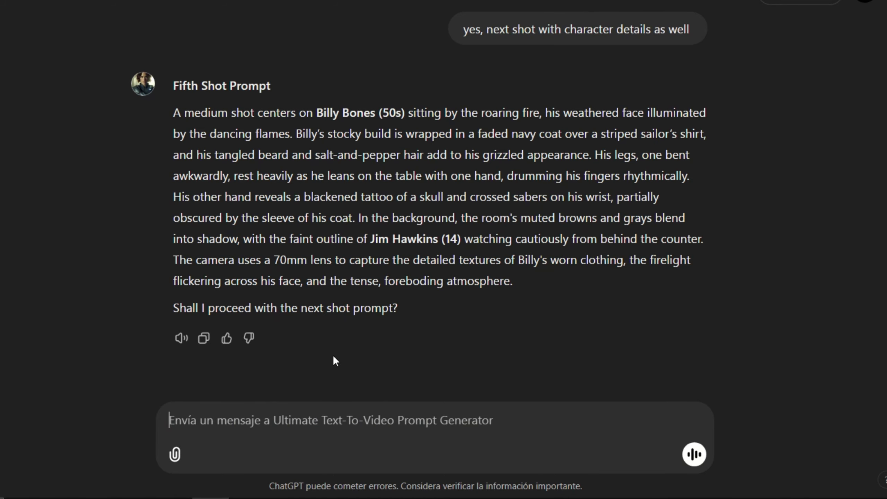
Send the message "create shot 6 and shot 7 . add character details"
type("create shot 6 and shot 7 .")
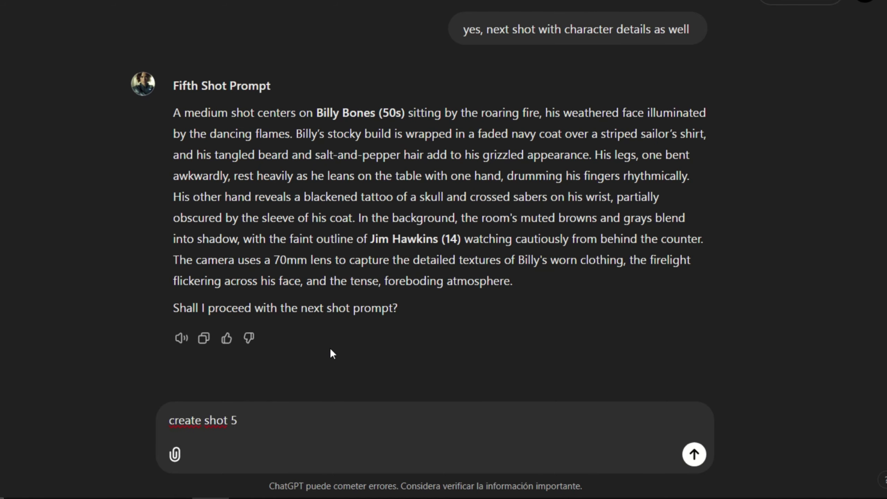
type(" add character details")
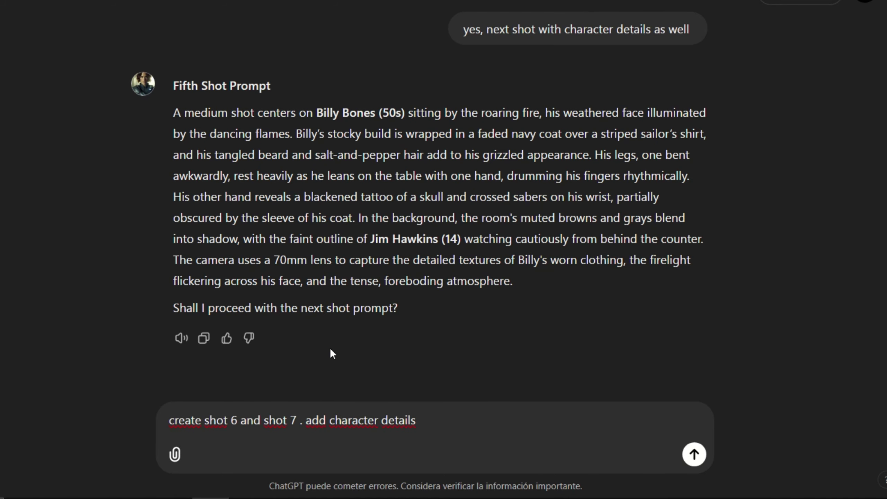
key("Return")
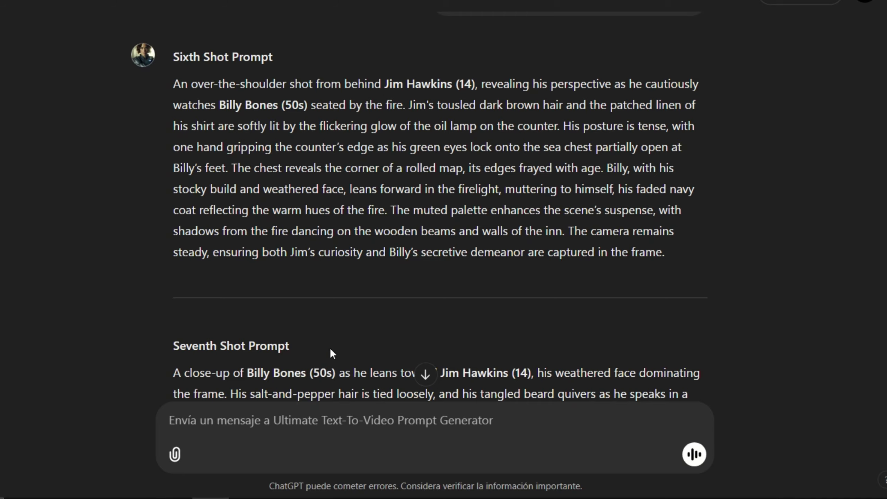
Reuse the previous request as "create shot 8 and shot 9. add character details" and send it
scroll(282, 412, "up", 8)
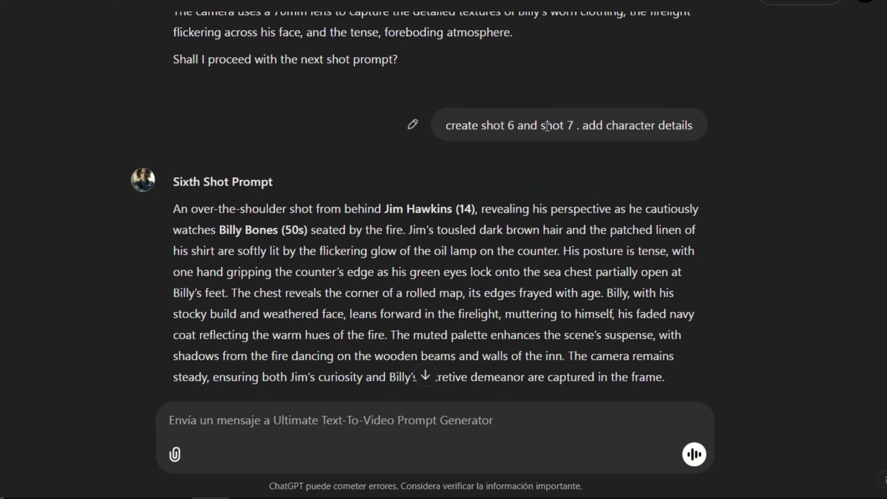
type("create shot 6 and shot 7 . add character details")
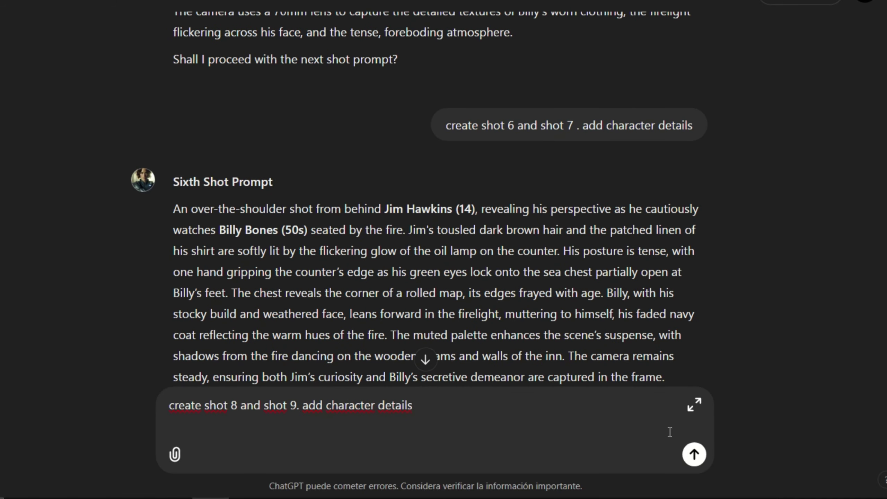
key("Return")
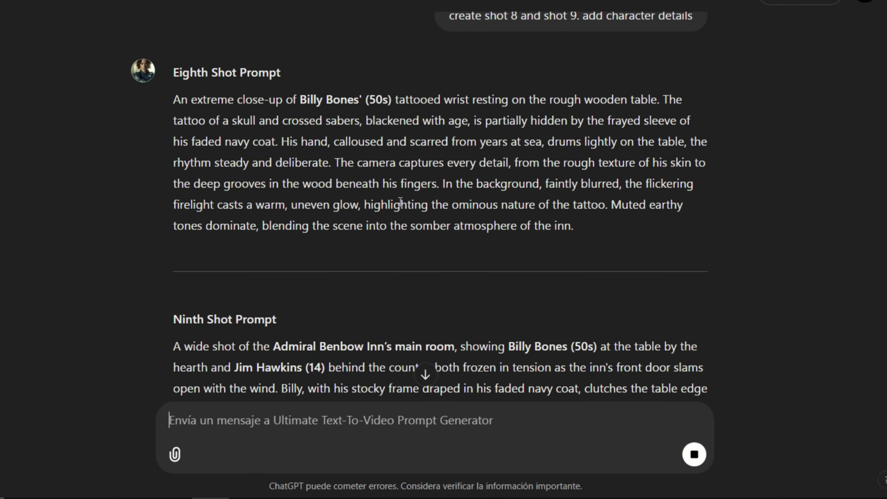
Request the final three prompts by sending "next create shot 10 and shot 11, 12 . add character details" with added instructions
scroll(398, 201, "down", 5)
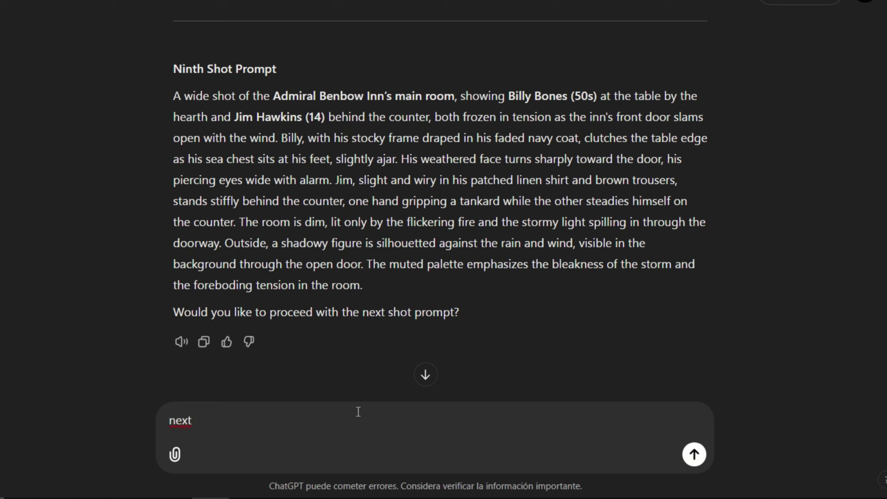
type("next")
type("create shot 6 and shot 7 . add character details")
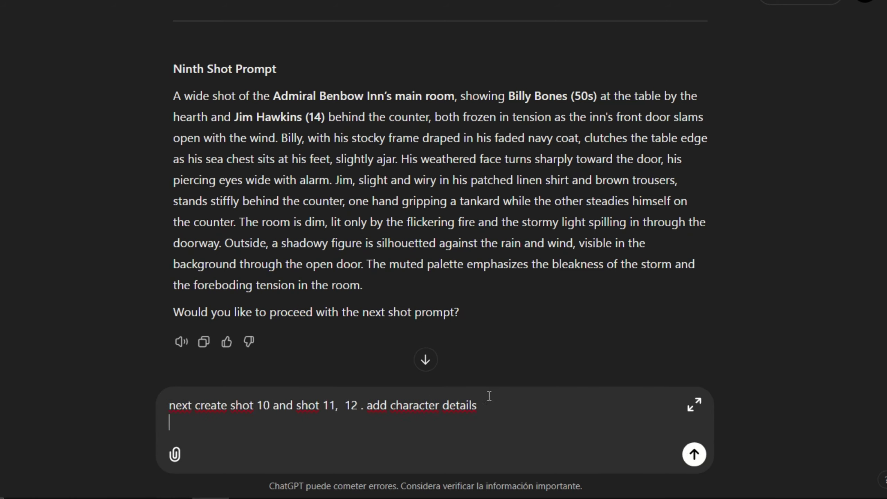
key("Return")
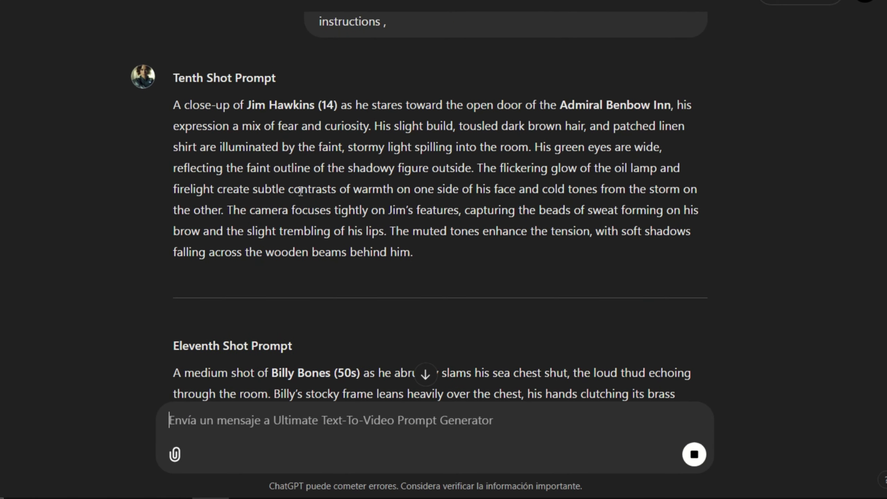
Switch to BlinkShot and generate an image from the first shot prompt, the wide-angle view of the Admiral Benbow Inn
scroll(300, 197, "down", 15)
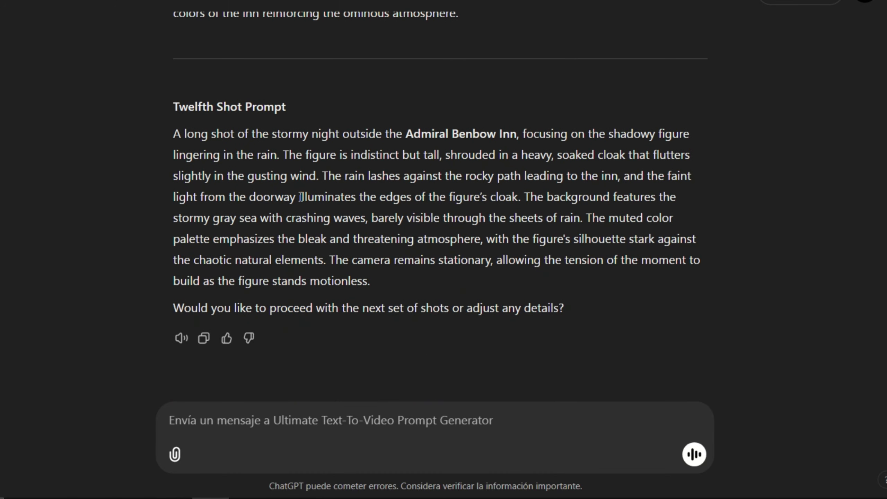
scroll(312, 186, "up", 15)
scroll(377, 246, "down", 15)
scroll(879, 380, "up", 20)
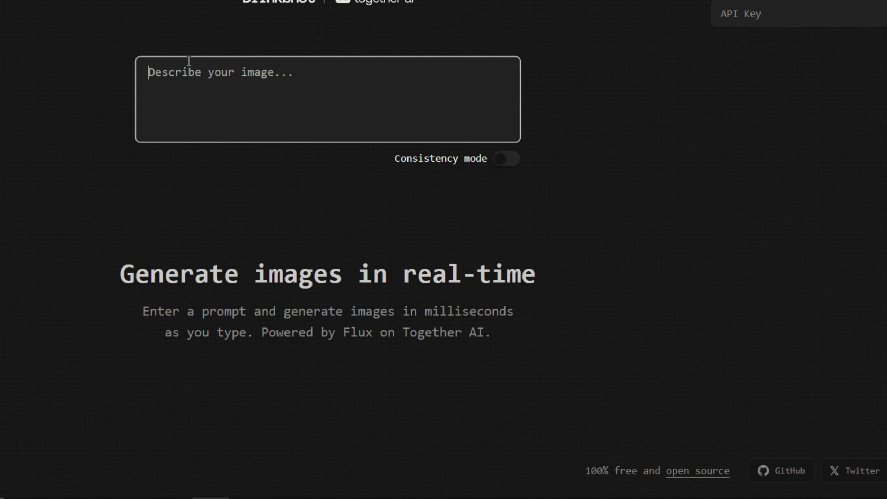
type("A wide-angle shot captures the Admiral Benbow Inn, a weathered two-story building perched on the rocky coastline under the muted hues of dusk. The camera is positioned low, focusing on the inn's rustic wooden exterior and creaking sign swinging gently in the wind. The background features the turbulent gray sea, with waves crashing against the rocks and a faint orange glow on the horizon. The scene is filmed with an IMAX camera to enhance the cinematic scope, with the muted color palette emphasizing desaturated earthy tones. The camera remains stationary, allowing the eerie atmosphere and natural movement of the sign and waves to set the opening mood.")
scroll(482, 157, "down", 7)
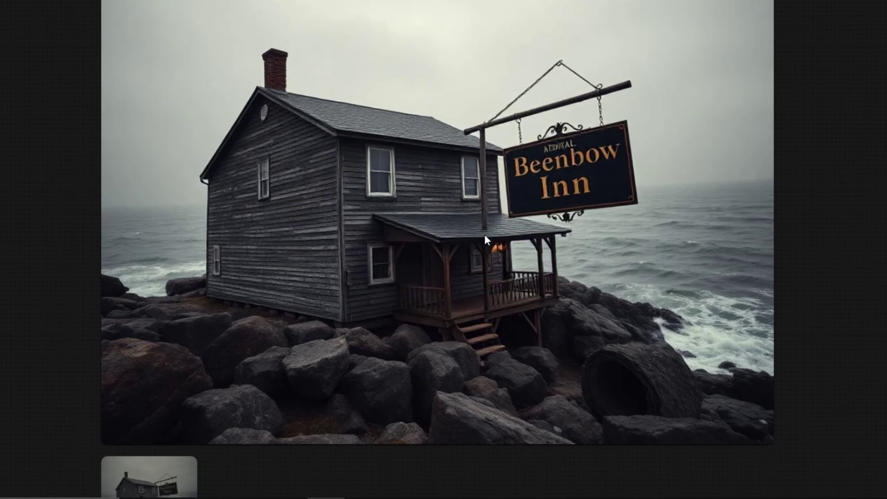
Turn on Consistency mode, generate images from the remaining shot prompts, and review the resulting thumbnails
left_click(616, 158)
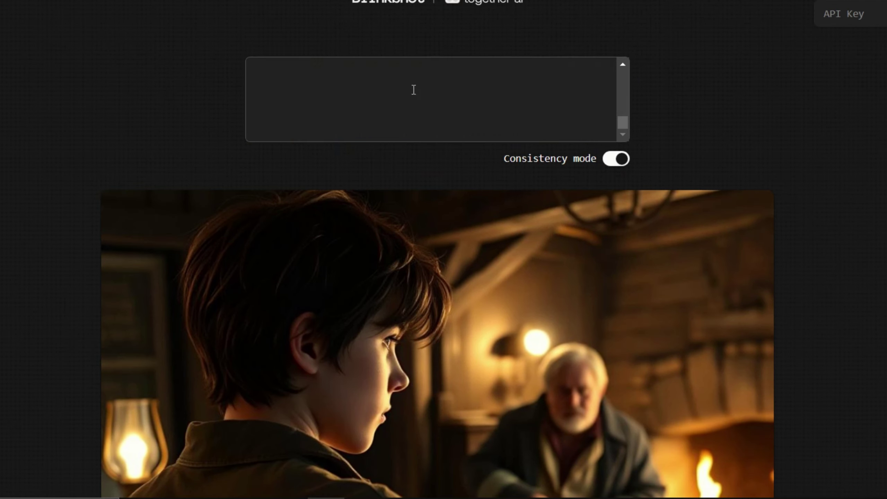
key("ctrl+v")
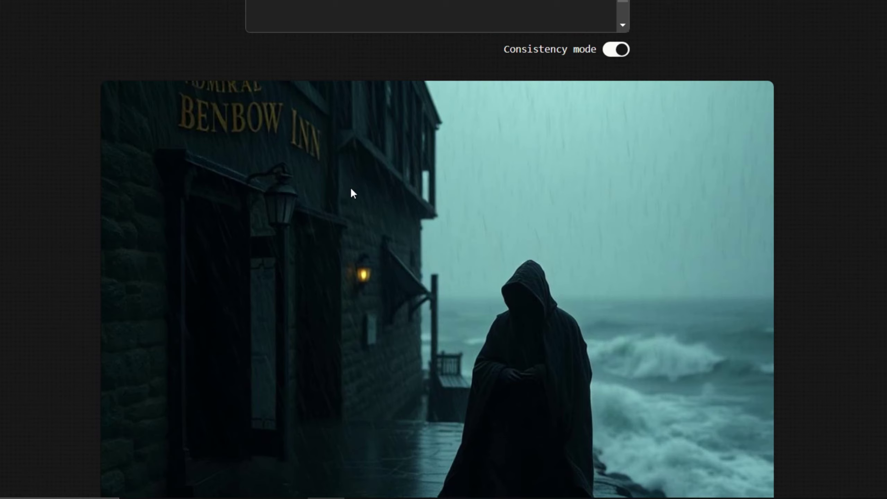
scroll(351, 192, "up", 2)
scroll(384, 198, "down", 5)
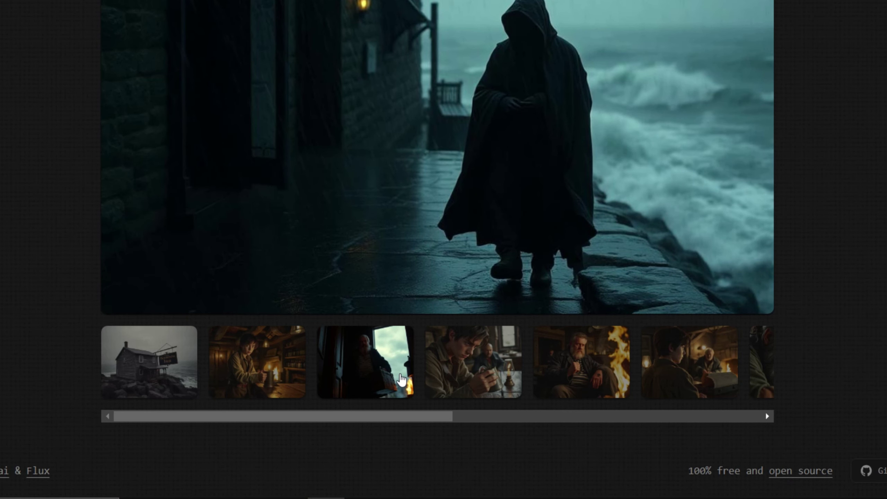
left_click_drag(396, 416, 148, 418)
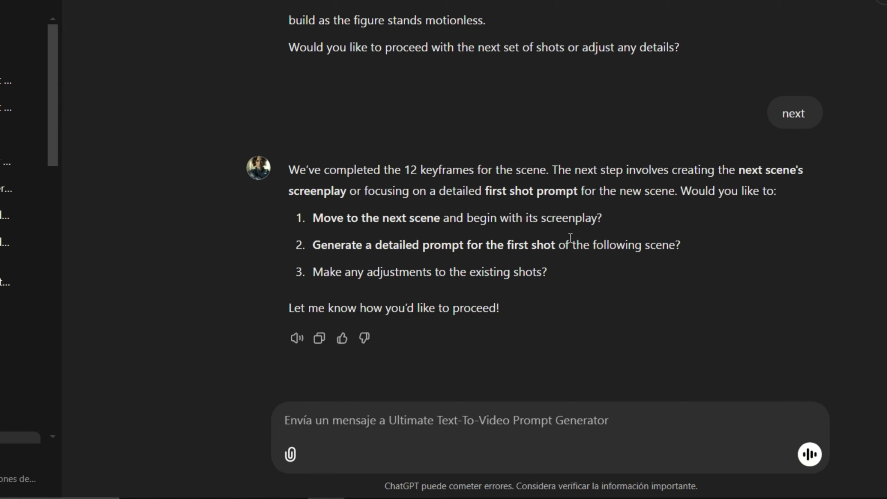
Copy the first three shot prompts from ChatGPT one by one and generate a text-to-video clip from each in Hailuo AI
scroll(555, 209, "up", 10)
scroll(289, 174, "down", 10)
triple_click(288, 174)
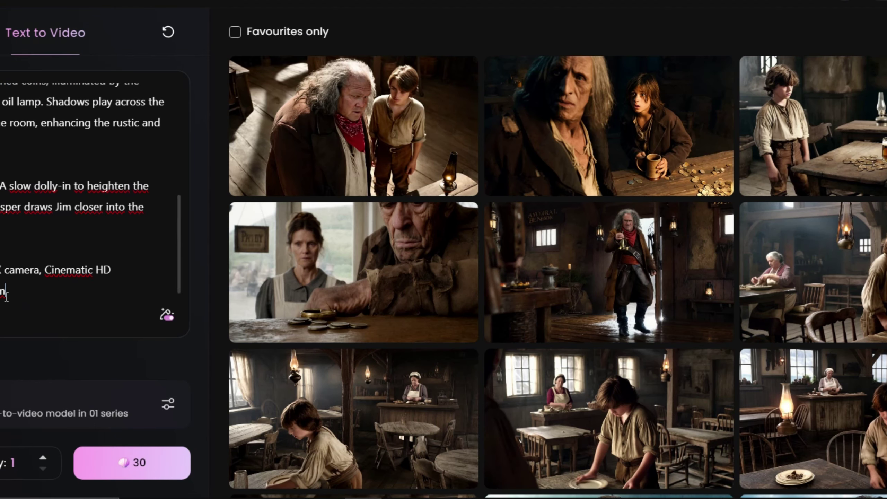
left_click_drag(290, 228, 366, 245)
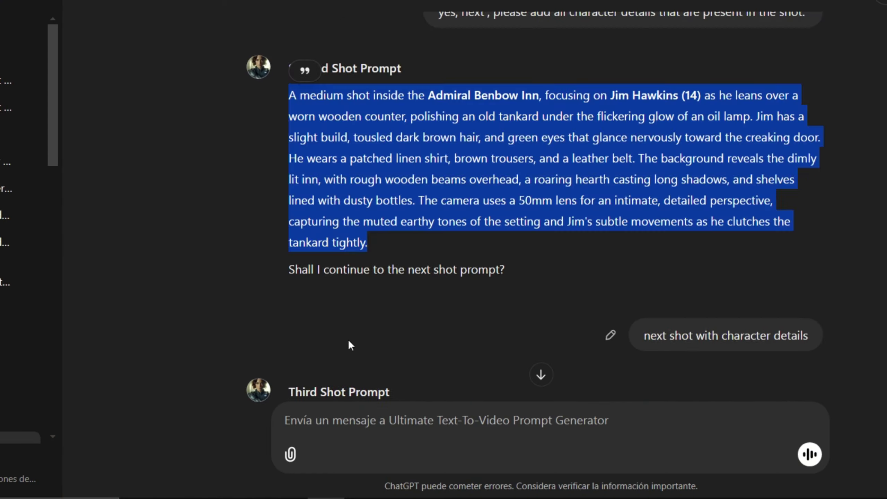
scroll(351, 345, "down", 10)
left_click_drag(289, 93, 506, 196)
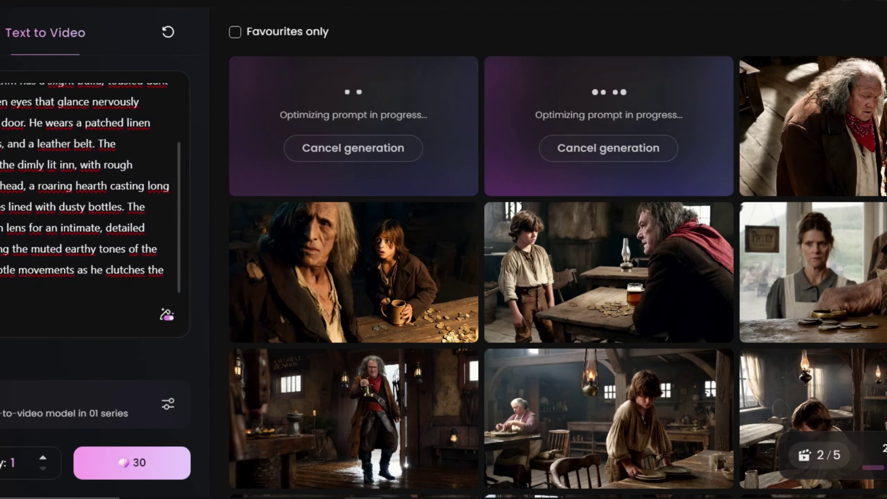
type("A low-angle shot frames Billy Bones (50s) as he steps through the door of the Admiral Benbow Inn, his stocky frame silhouetted against the fading light outside. Billy has a tangled beard, a weathered face etched with years at sea, and wears a faded navy coat over a striped sailor's shirt, along with heavy boots. He carries a large, battered sea chest, its brass fittings dull and worn. The camera tilts slightly upward to emphasize his looming, imposing figure. The muted color grading highlights the contrast between the dim interior and the stormy dusk outside, visible through the open doorway. Flickering firelight from the hearth adds depth and movement to the scene, illuminating Billy's stern expression as his eyes sweep the room.")
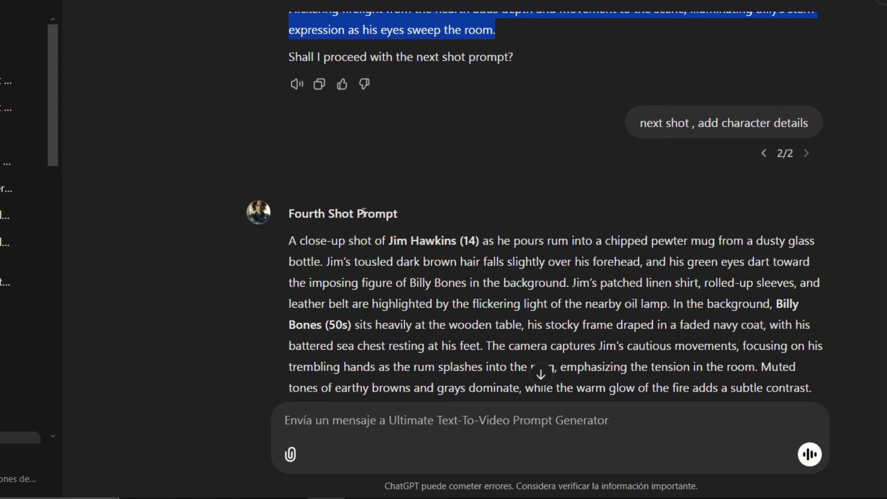
Generate text-to-video clips in Hailuo AI from the fourth through seventh shot prompts in ChatGPT
scroll(363, 211, "down", 3)
left_click_drag(289, 151, 813, 301)
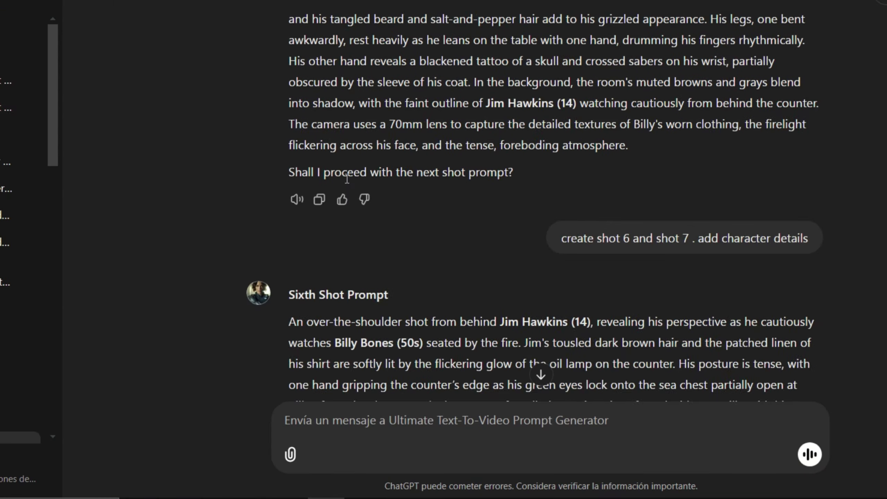
left_click_drag(289, 95, 438, 281)
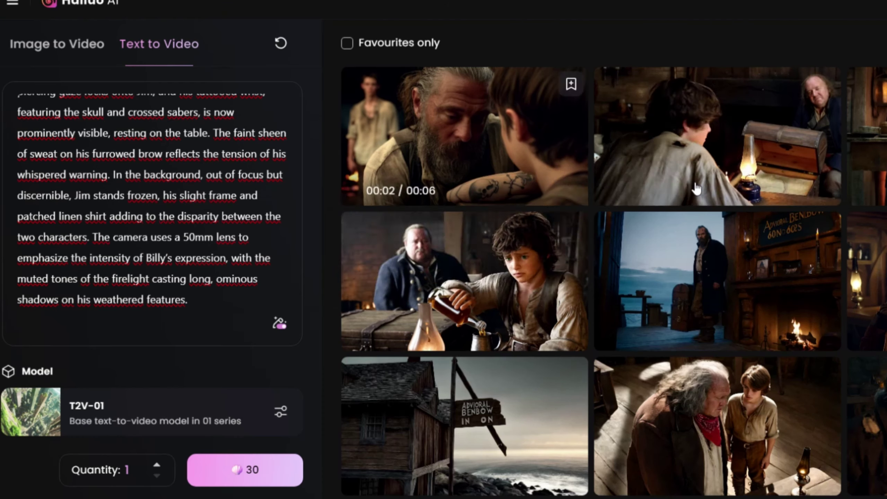
Preview the close-up clip of Billy Bones leaning toward Jim, comparing it with its prompt, and the clip of Billy by the fire
left_click(485, 134)
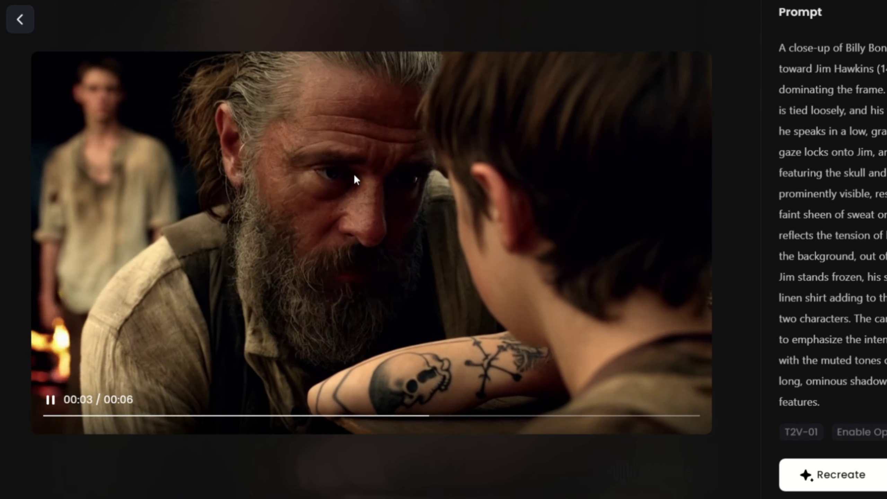
left_click_drag(786, 48, 865, 66)
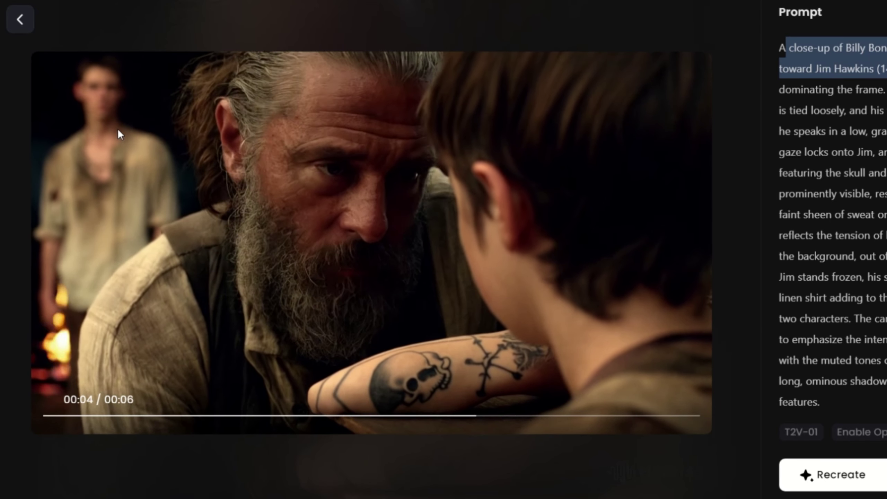
left_click(20, 19)
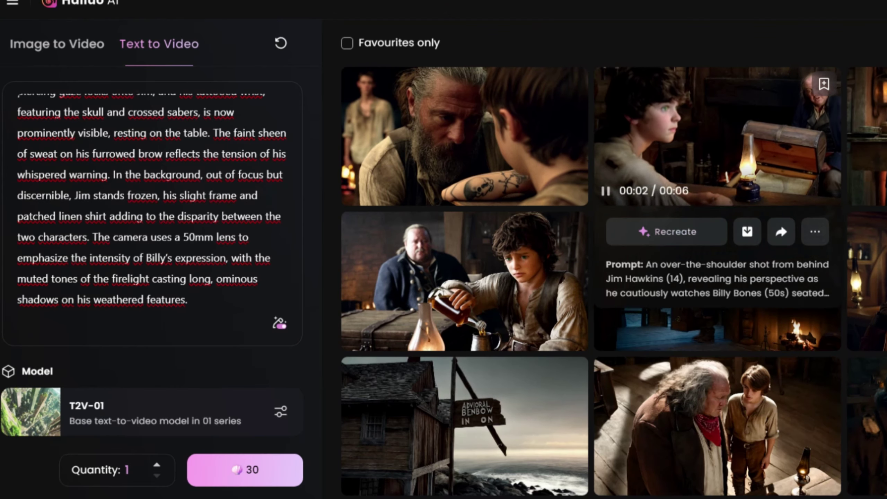
left_click(346, 226)
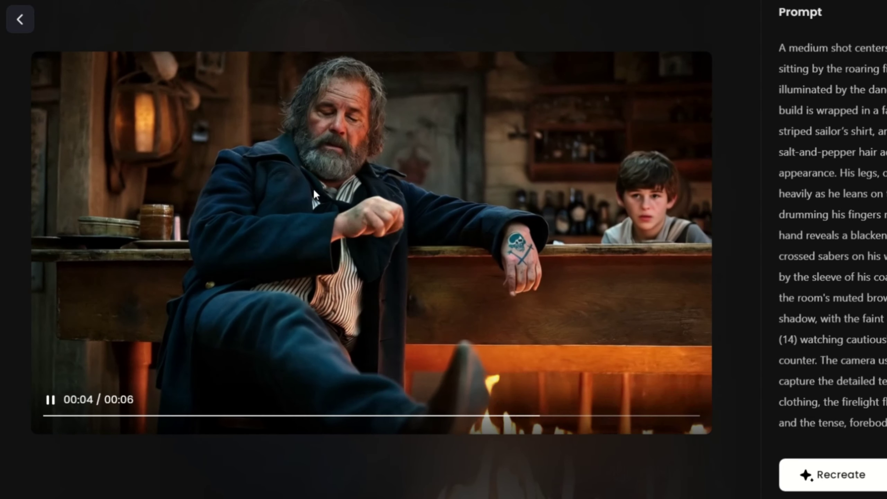
key("Escape")
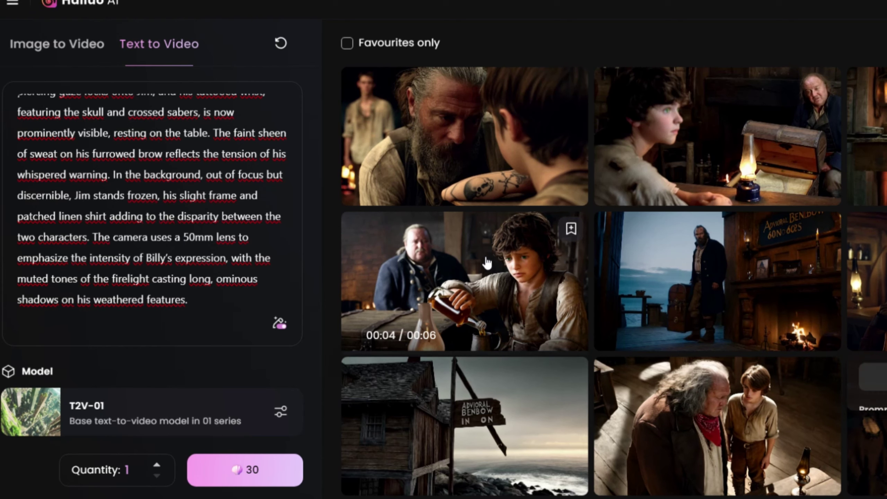
Generate a text-to-video clip from the Jim pouring rum prompt with "green" and the closing phrase about the fire removed
left_click(507, 257)
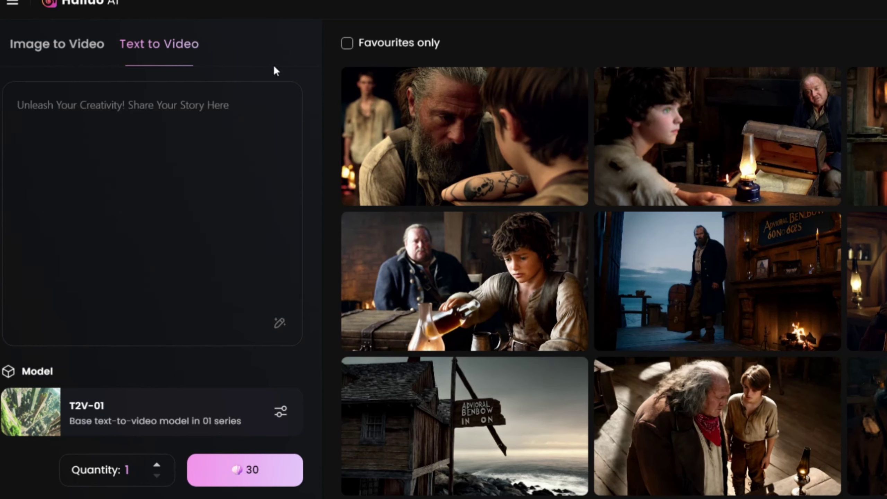
left_click(168, 250)
key("ctrl+v")
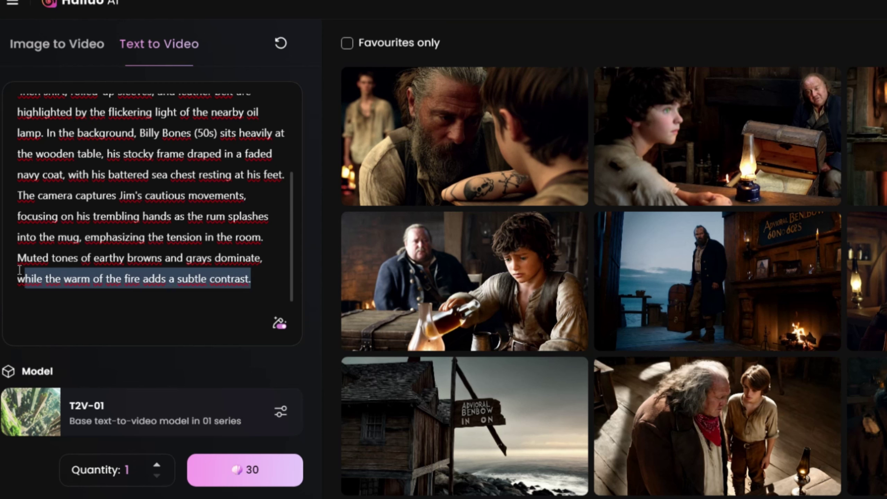
scroll(164, 257, "up", 4)
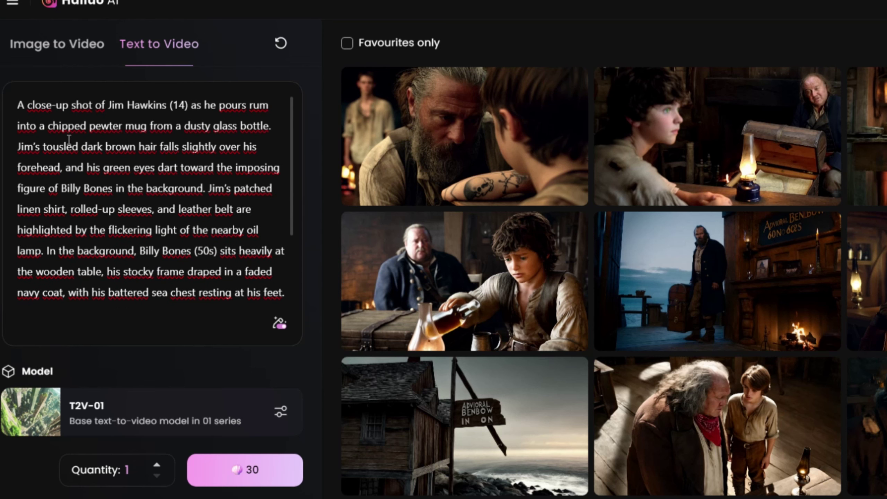
left_click(234, 468)
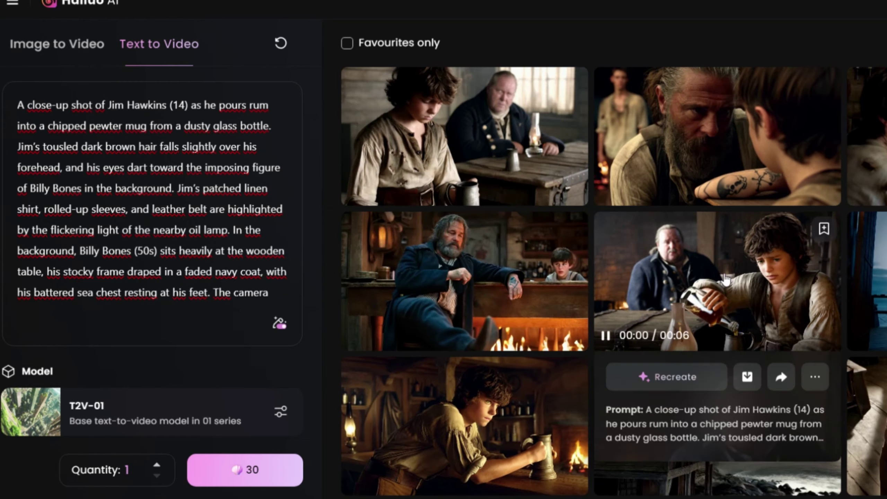
Play the original and regenerated clips of Jim pouring rum full size to compare them
left_click(716, 279)
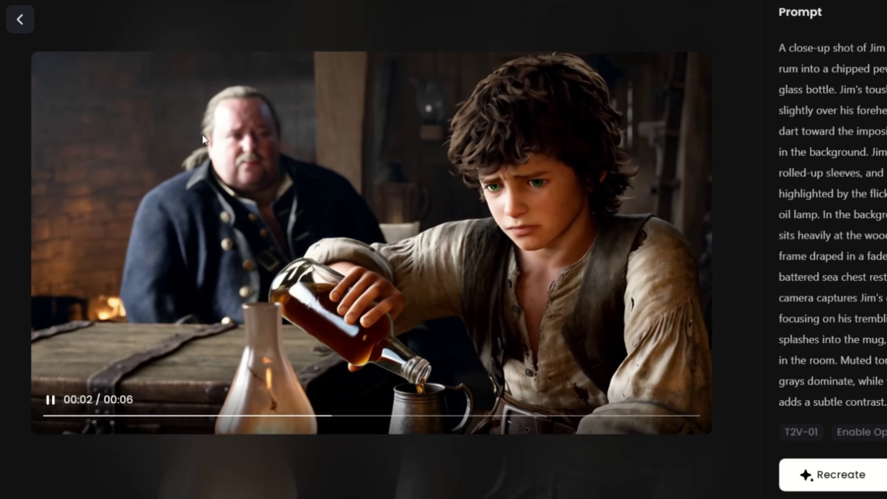
left_click(20, 19)
left_click(377, 138)
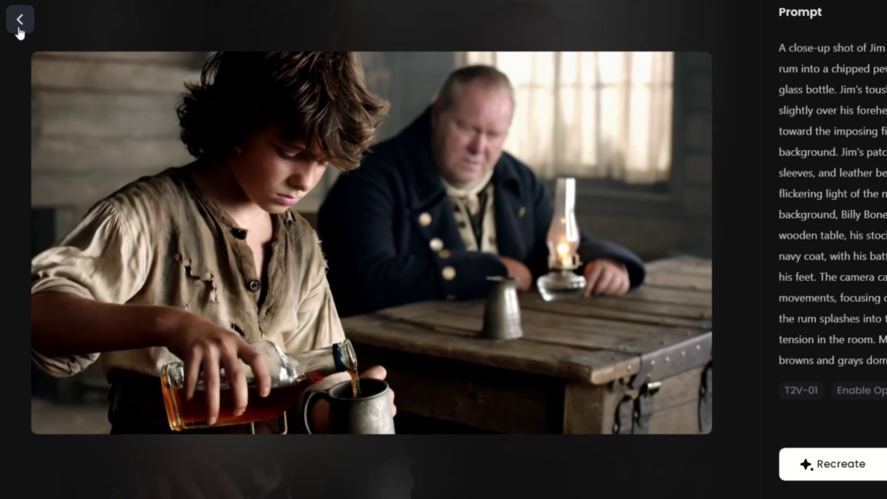
left_click(19, 22)
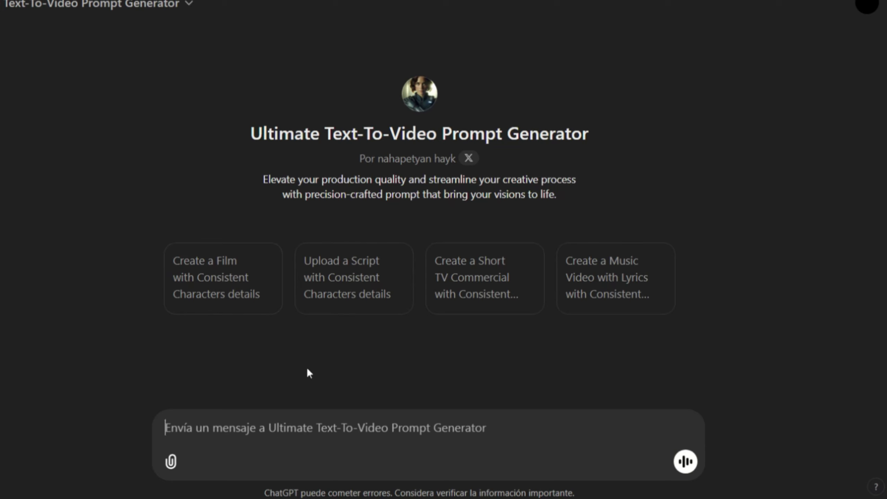
In ChatGPT's Ultimate Text-To-Video Prompt Generator, send "create a shot , a man walking in the street new york."
type("create a shot , a man")
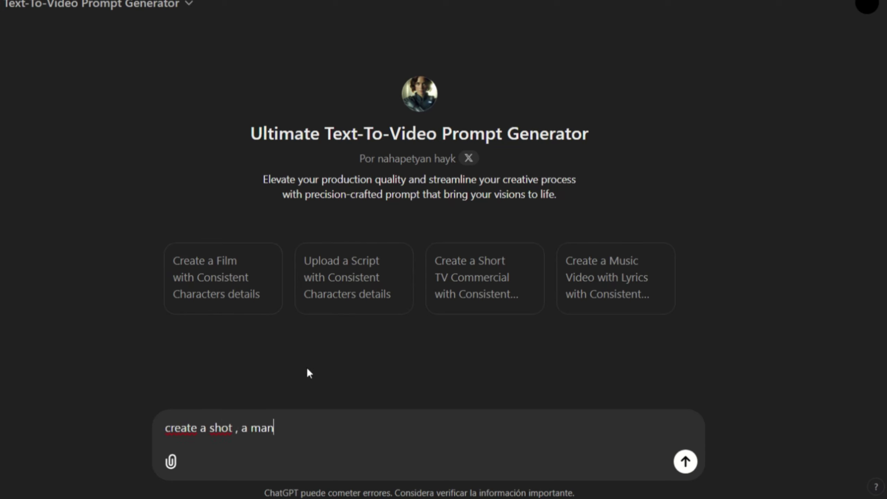
type(" walking in the s")
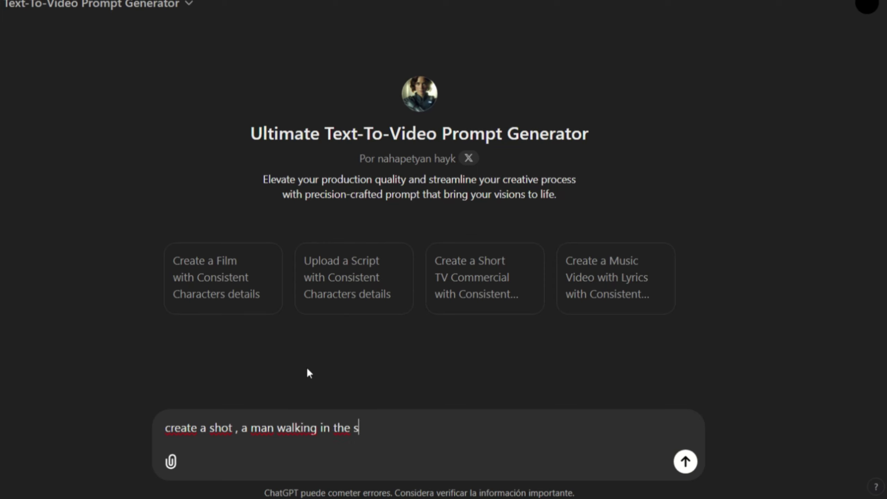
type("treet new york")
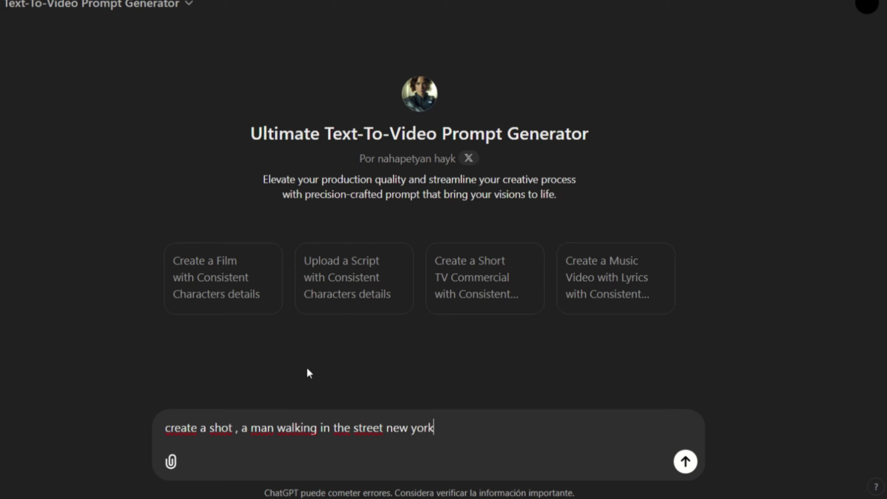
type(".")
key("Return")
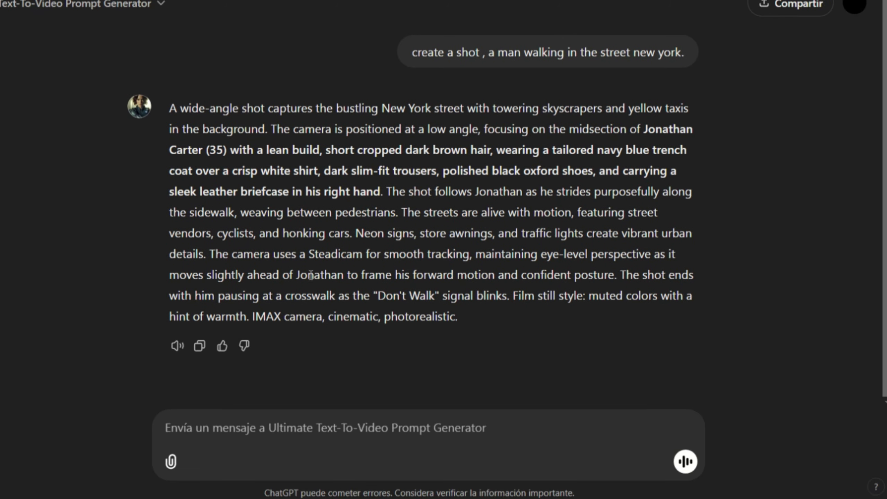
triple_click(249, 142)
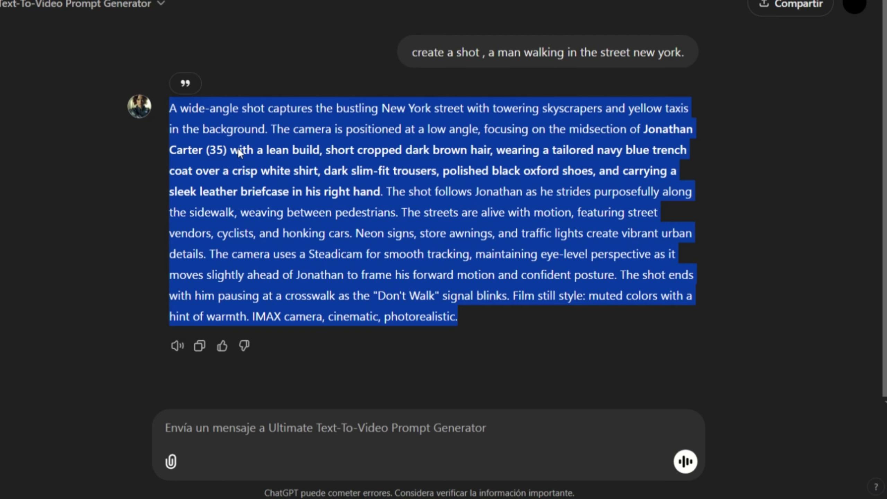
left_click(254, 420)
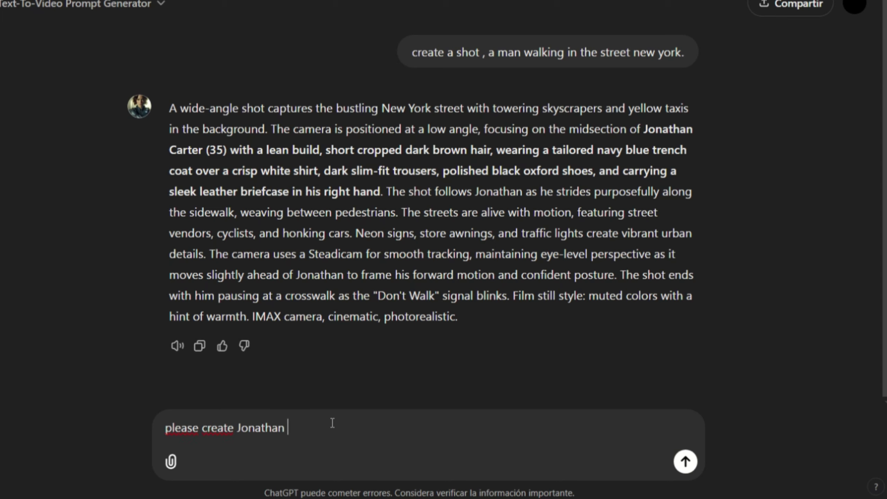
type("please create Jonathan character details")
key("Return")
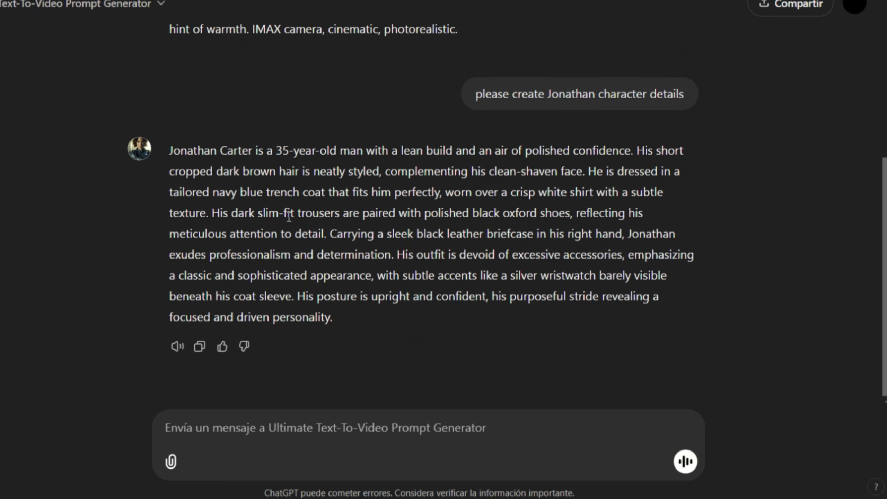
Request two follow-up shots: "next shot, Joanthan is entering to a cafe shop" and "next shot, Joanthan inside of cafe shop"
type("next s")
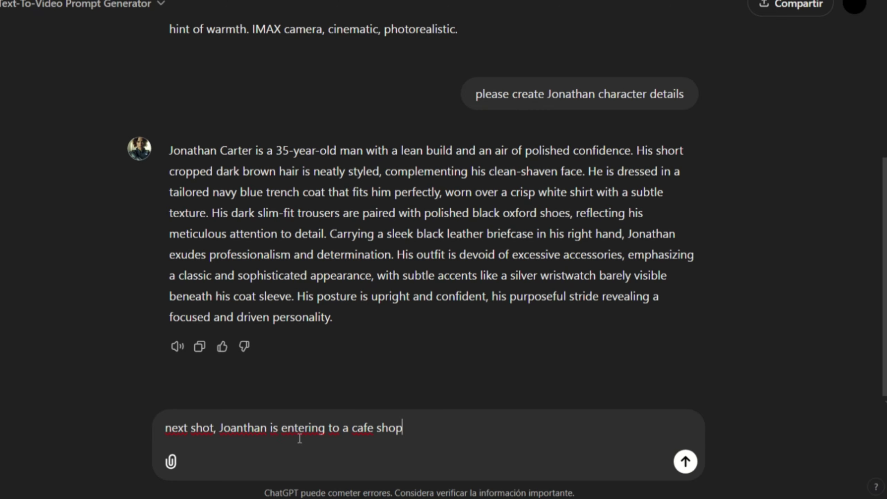
type("hot, Joanthan is entering to a cafe shop")
key("Return")
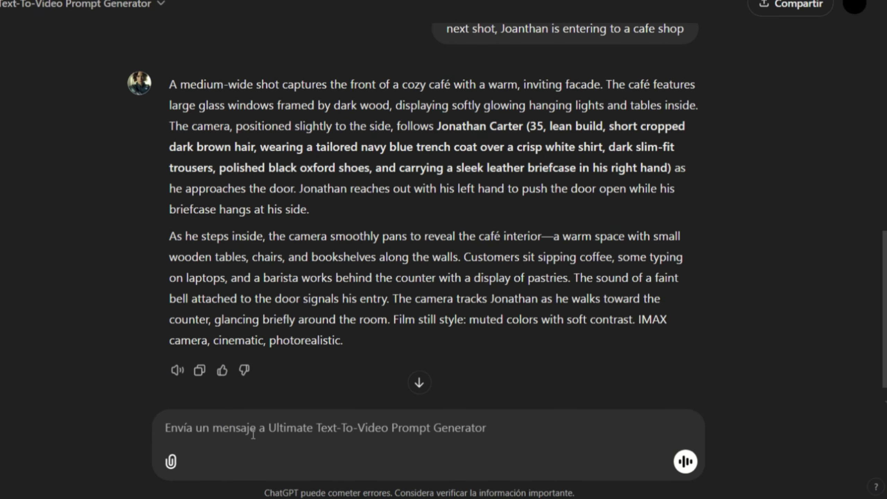
type("next shot, Joanthan inside of cafe shop")
key("Return")
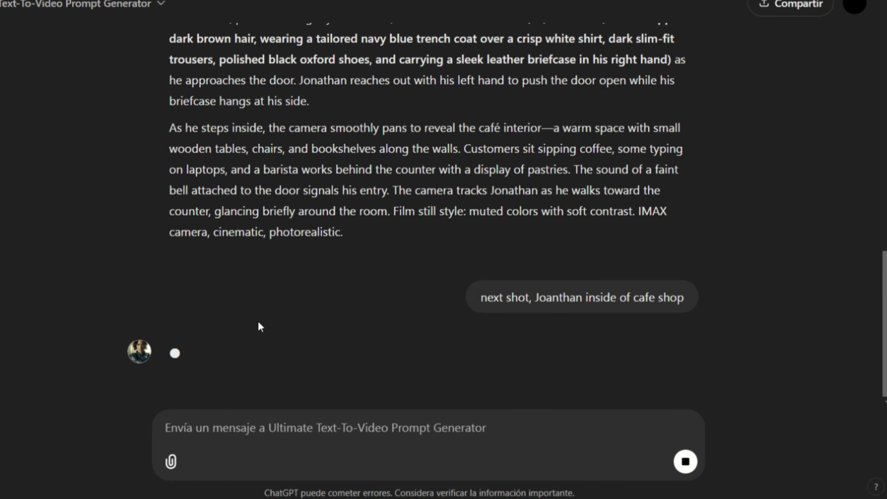
Request two more shots: "next shot, Joanthan drinking cafe" and "next shot, Joanthan meet a Sofia"
type("next shot, Joanthan ")
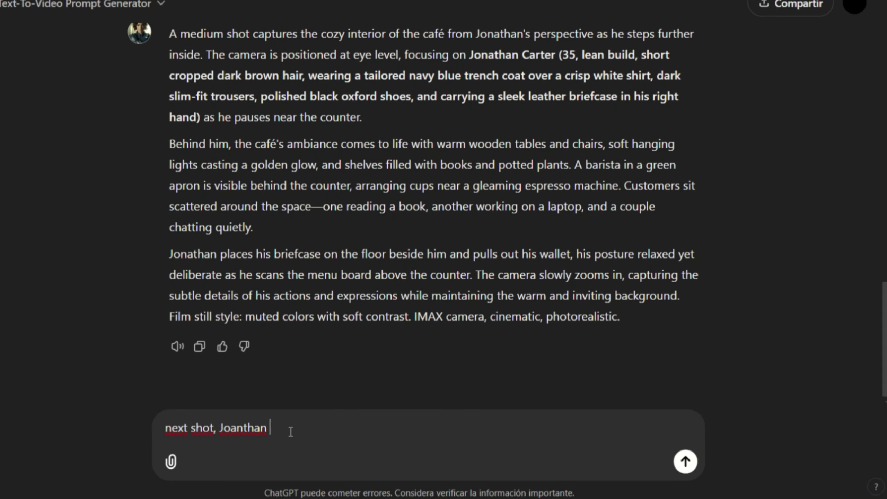
type("drinking cafe")
key("Return")
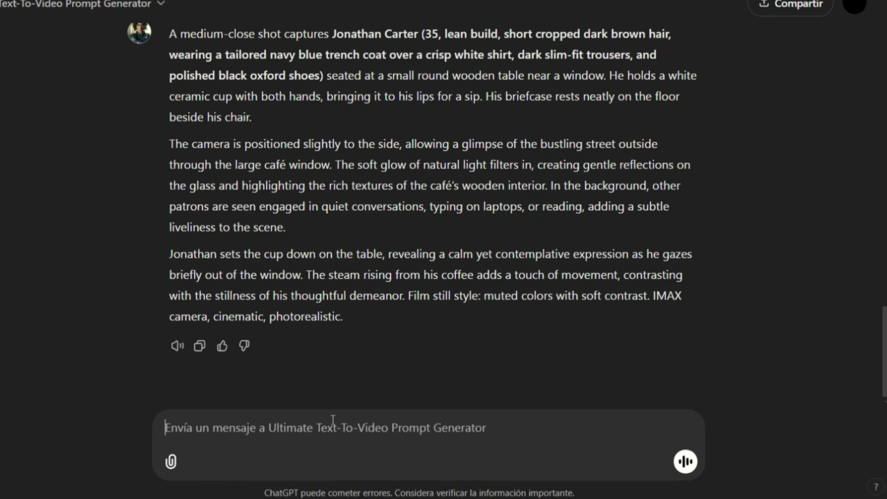
key("BackSpace")
type("Sofia")
key("Return")
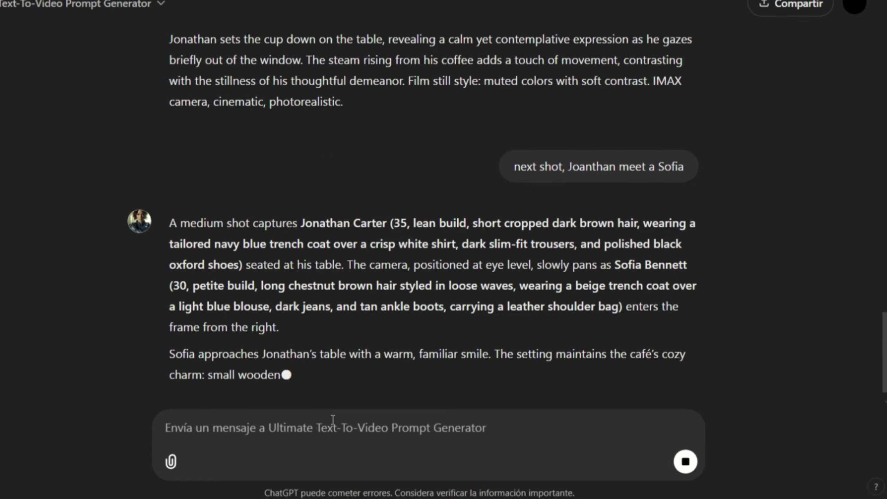
Switch to Hailuo AI and preview Jonathan's clips on the New York street, at the café, and meeting Sofia
scroll(254, 270, "up", 15)
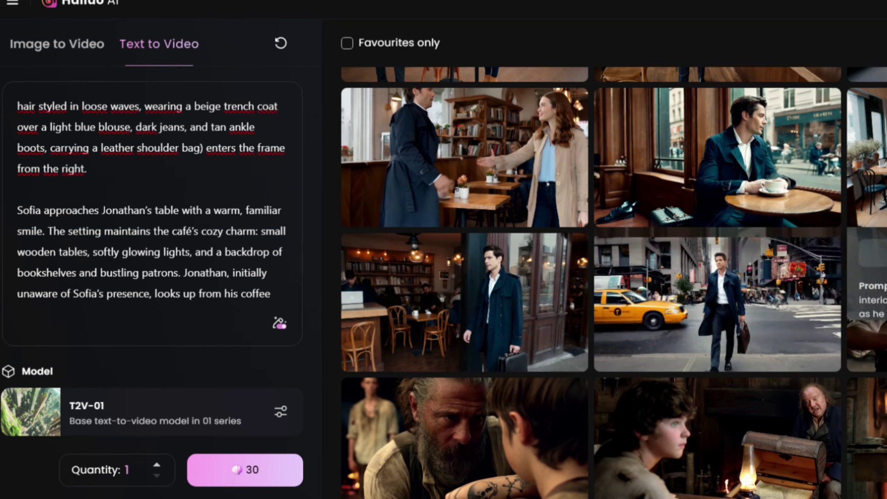
left_click(717, 157)
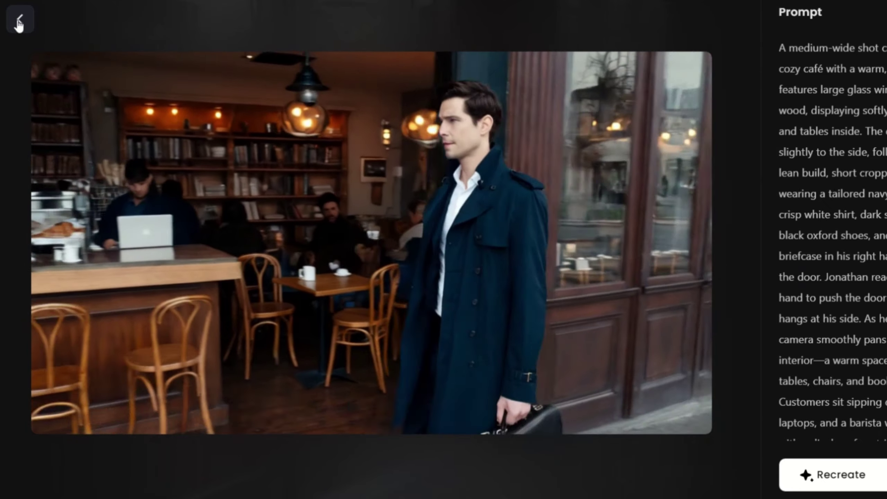
left_click(19, 22)
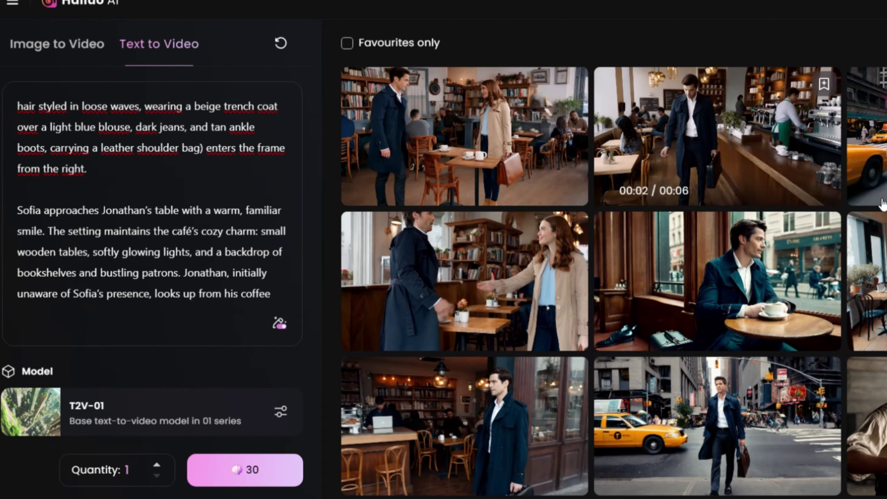
left_click(460, 262)
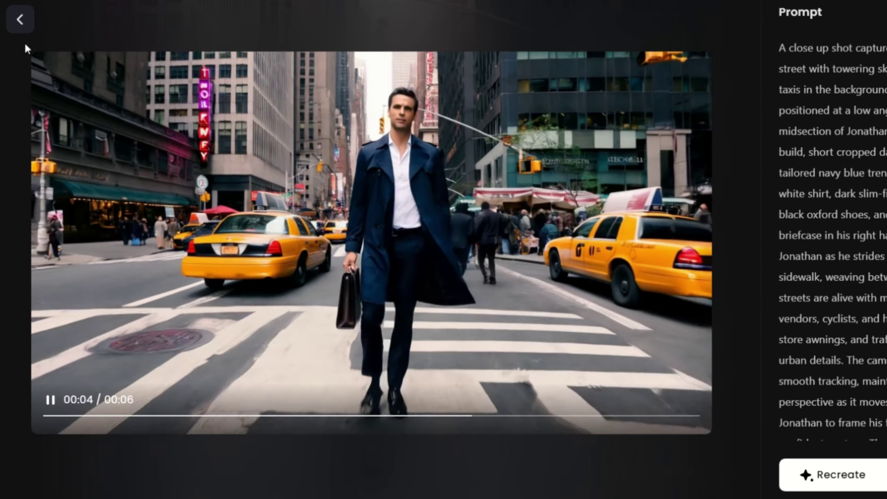
left_click(20, 20)
left_click(470, 235)
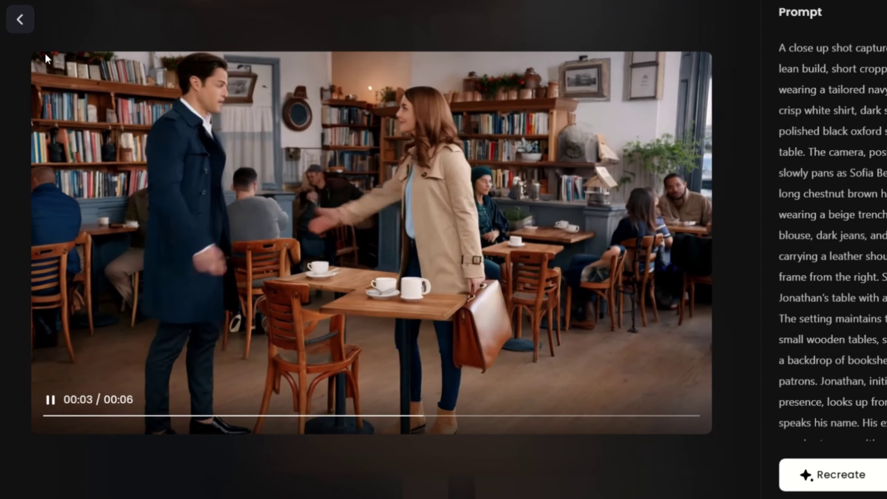
left_click(19, 19)
left_click(683, 218)
left_click(27, 26)
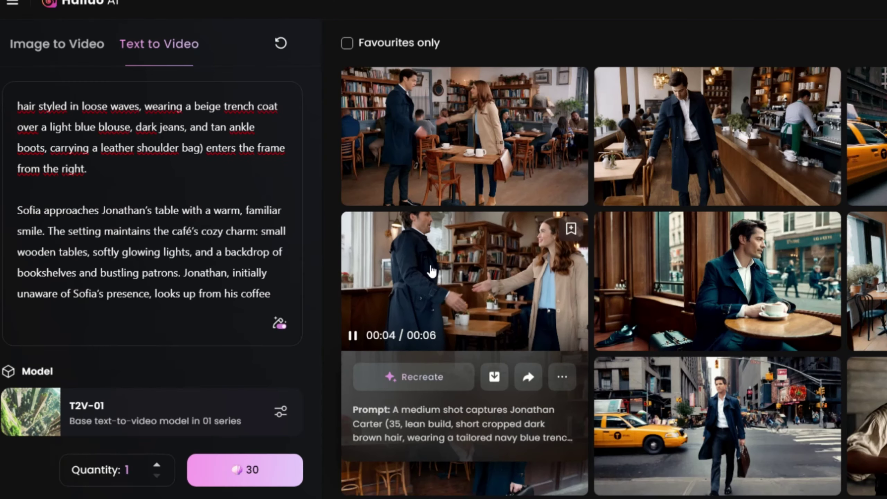
left_click(478, 212)
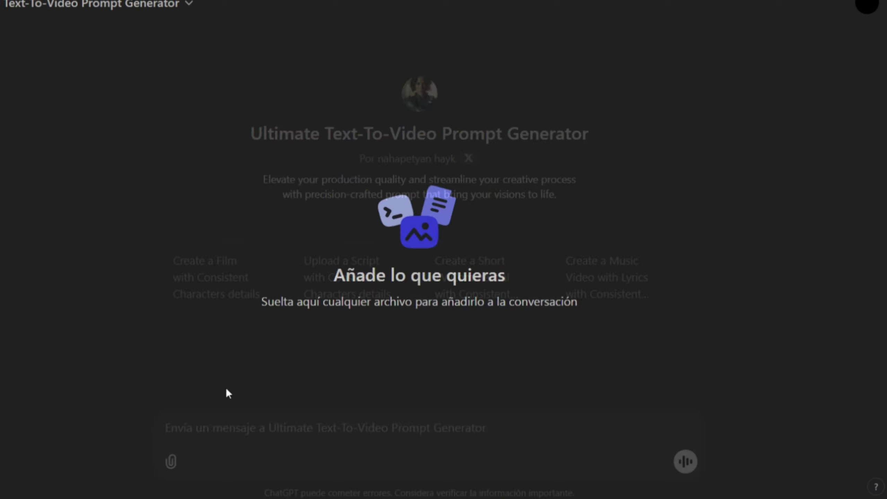
In ChatGPT, start "Upload a Script with Consistent Characters details", submit The Kleroterion.fountain with "please next", and answer "yes"
left_click_drag(226, 387, 230, 394)
left_click(351, 255)
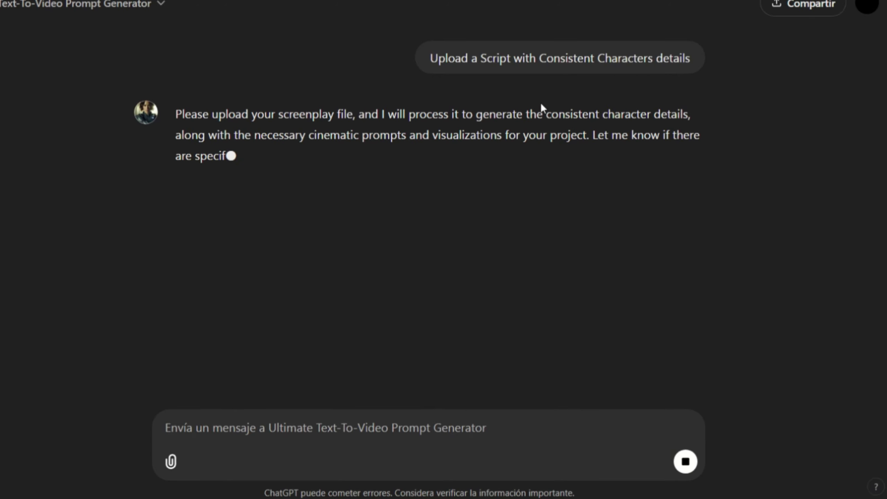
type("ext")
key("Return")
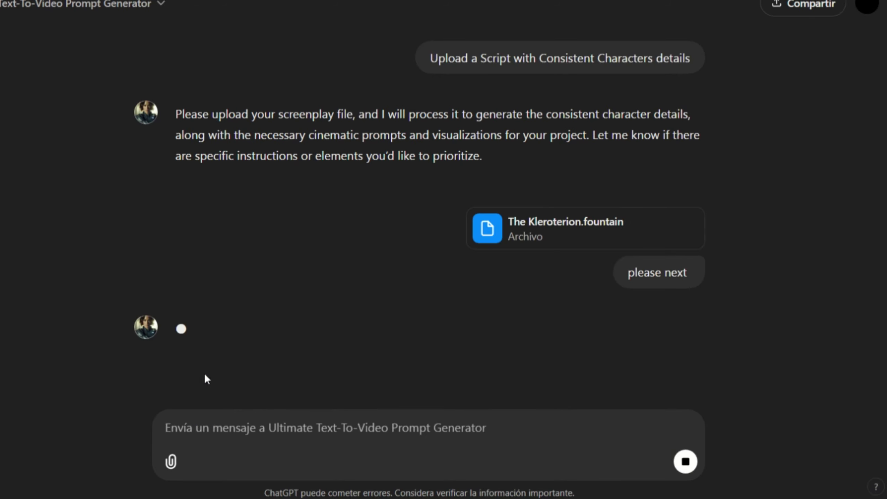
key("Return")
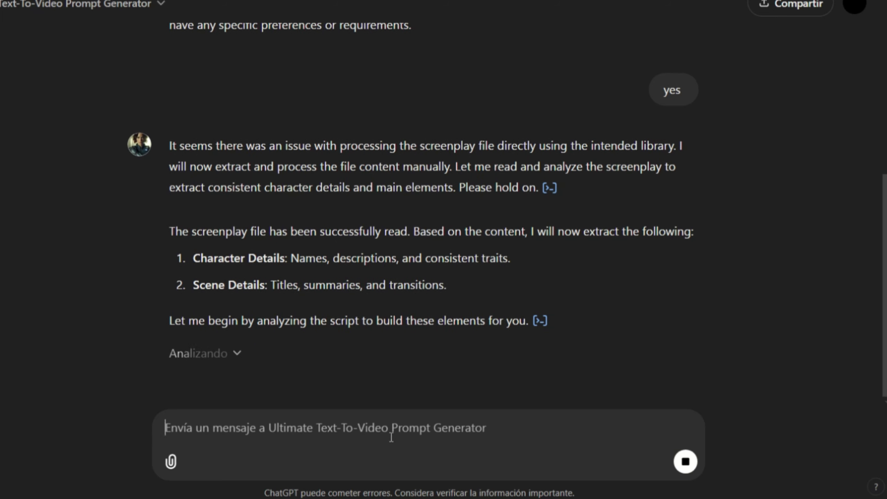
Review the extracted character and scene tables, and submit "yes, creat the shot prompt"
scroll(362, 188, "up", 3)
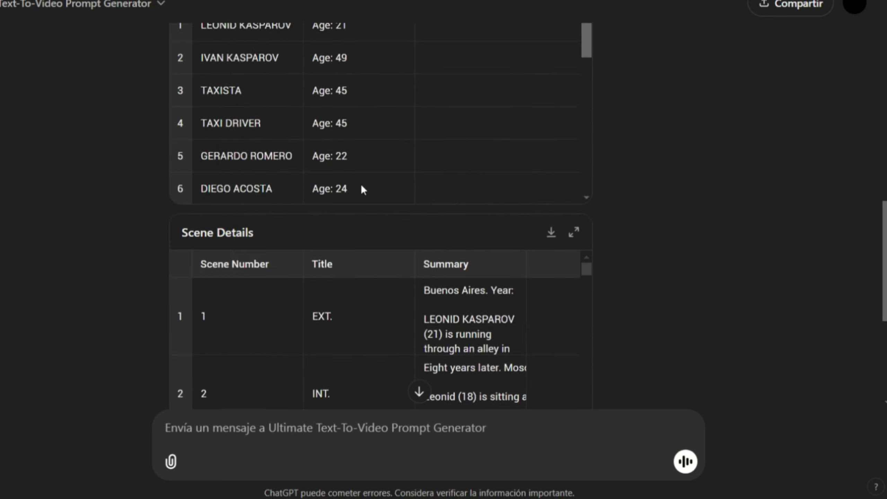
scroll(586, 164, "down", 5)
scroll(376, 153, "down", 5)
left_click_drag(586, 95, 598, 302)
scroll(598, 302, "down", 3)
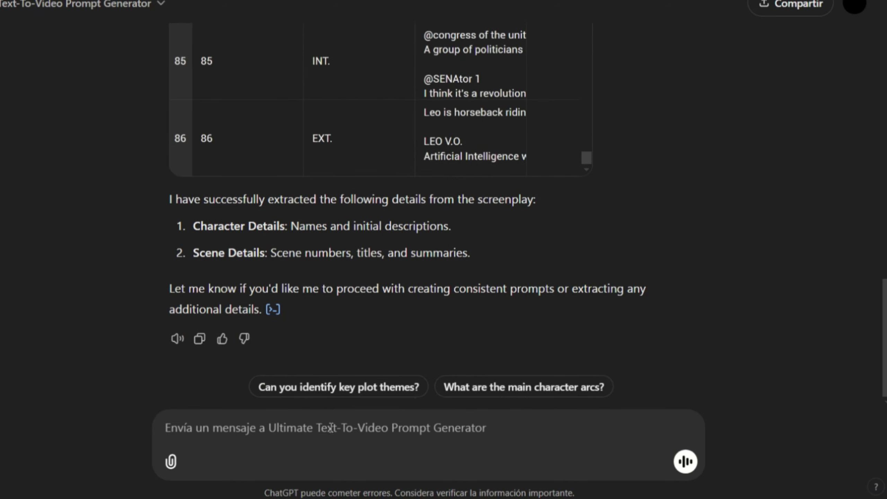
type("yes, creat the sh")
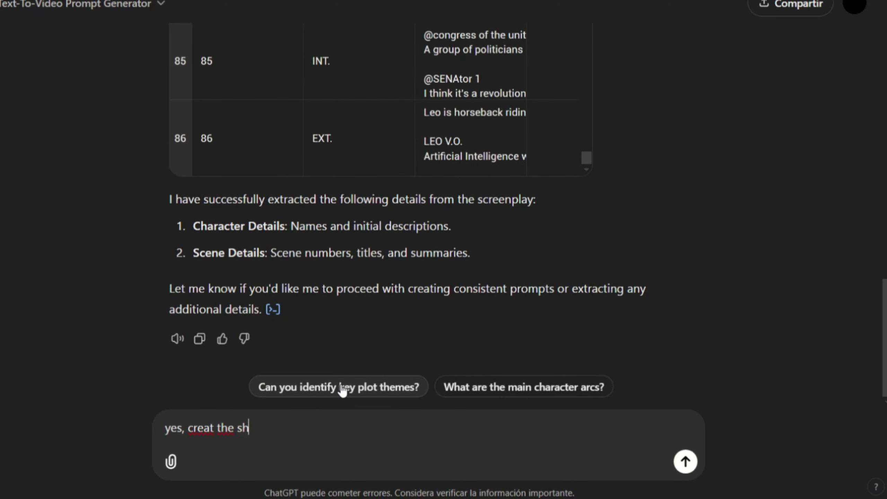
type("ot prompt")
key("Return")
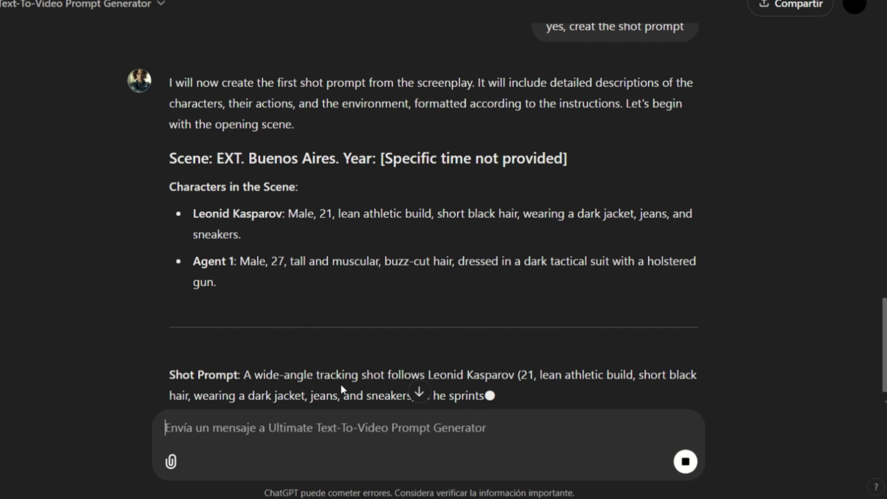
Submit "next prompt" and review the opening scene's wide-angle tracking shot prompt
type("next pro")
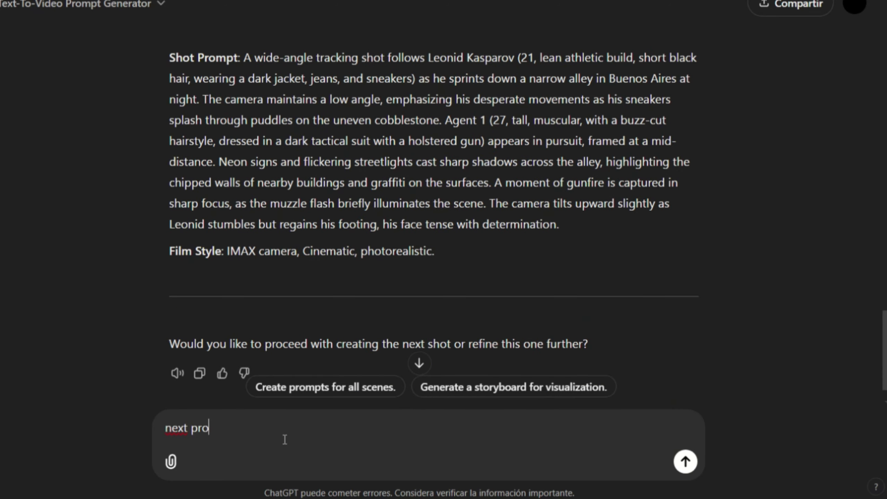
type("mpt")
key("Return")
scroll(251, 177, "up", 3)
left_click_drag(243, 91, 401, 224)
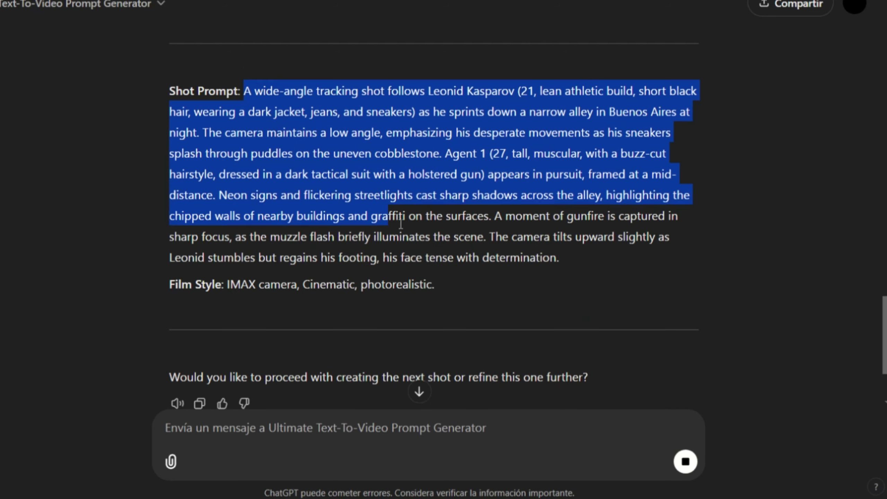
Examine the numbered scenes and their keyframe lists, focusing on the four keyframes of Scene 1
scroll(192, 104, "down", 3)
left_click_drag(193, 67, 443, 148)
scroll(229, 166, "up", 3)
double_click(275, 191)
triple_click(261, 198)
scroll(260, 198, "down", 12)
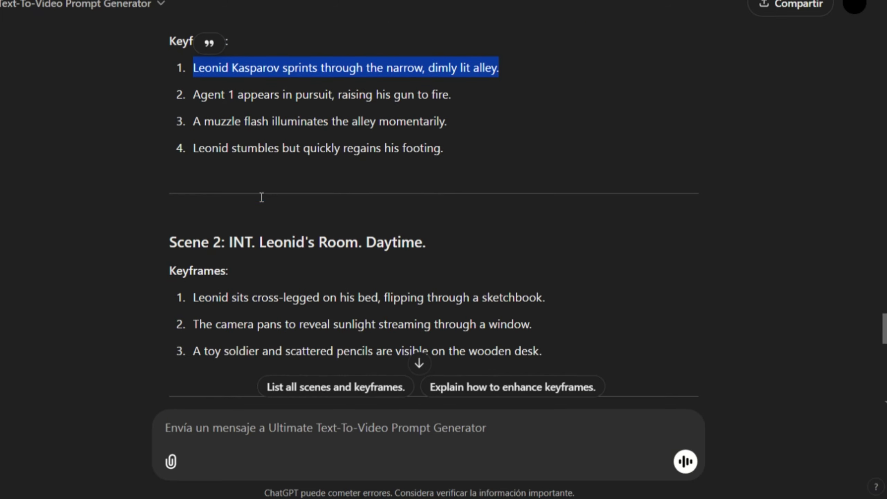
scroll(209, 171, "up", 7)
scroll(204, 167, "up", 5)
left_click_drag(170, 138, 446, 280)
Request "create shot of the scene 1 .. first shot" and follow it with "next shot of the scene 1"
left_click(378, 413)
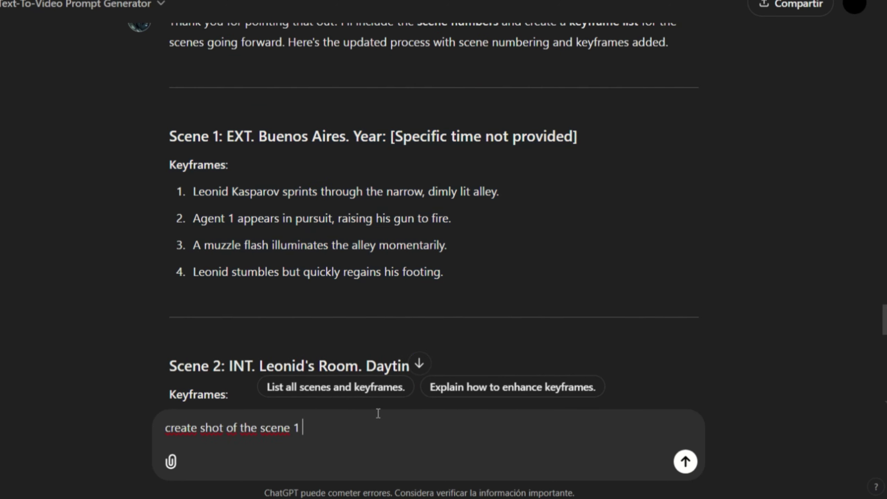
key("Return")
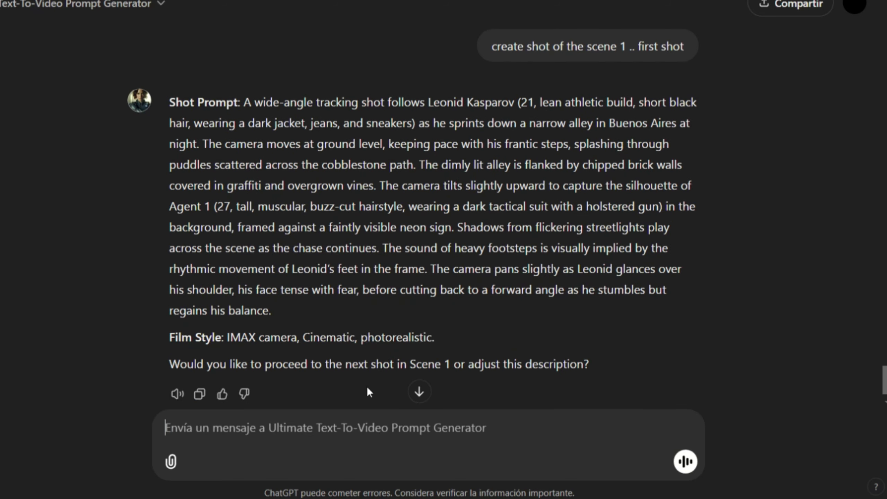
type("next shot of the scene")
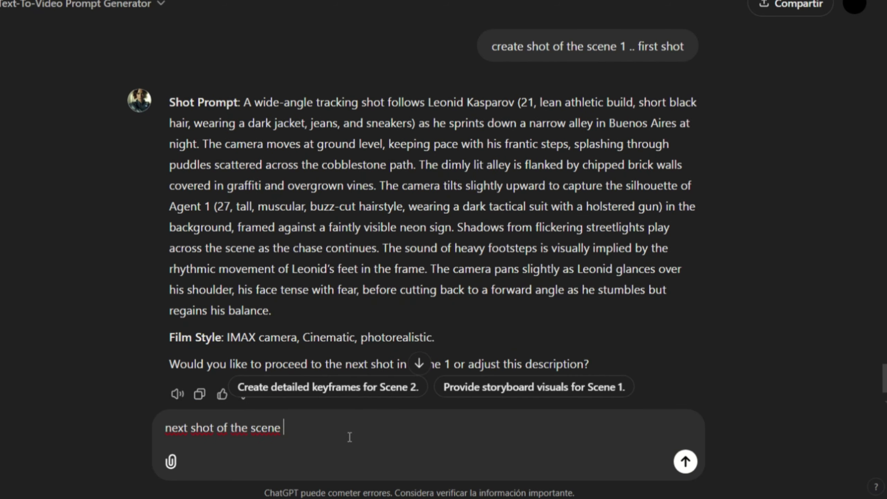
key("Return")
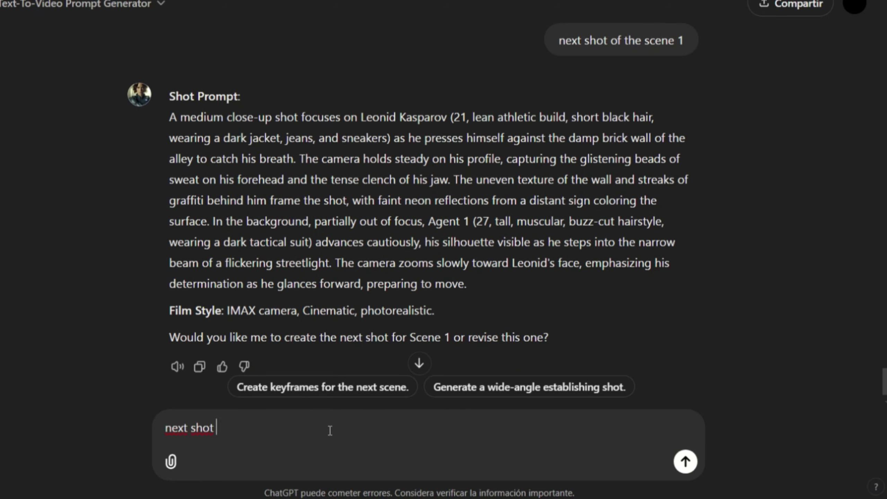
Replace the drafted message with "ok third shot of scene 1", submit it, and check the generated prompt
key("BackSpace")
key("BackSpace")
type("ok third")
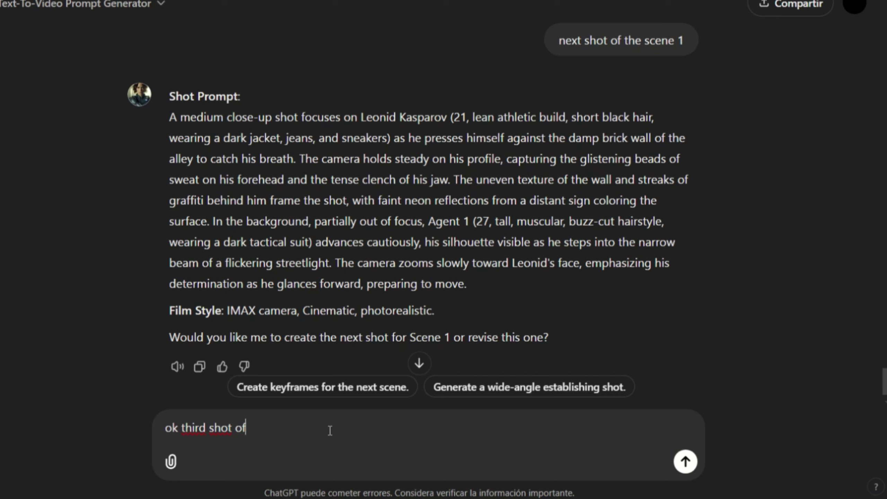
type(" shot of scene 1")
key("Return")
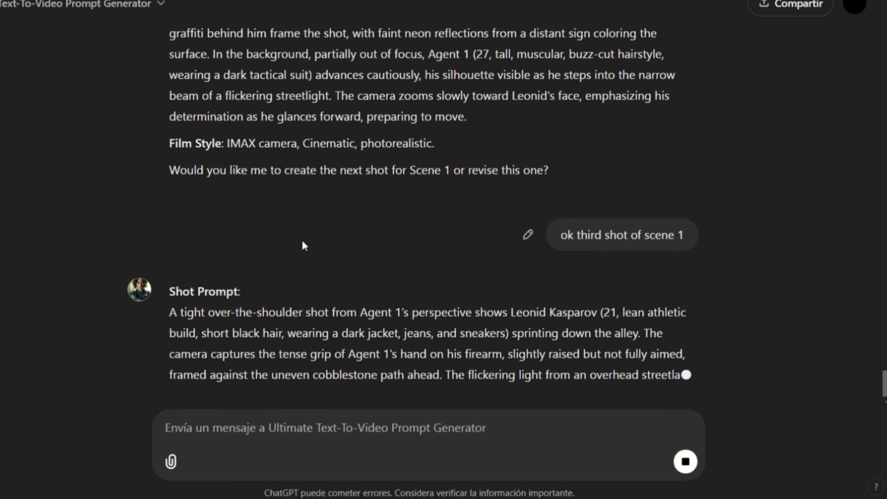
scroll(305, 241, "up", 10)
scroll(308, 235, "down", 10)
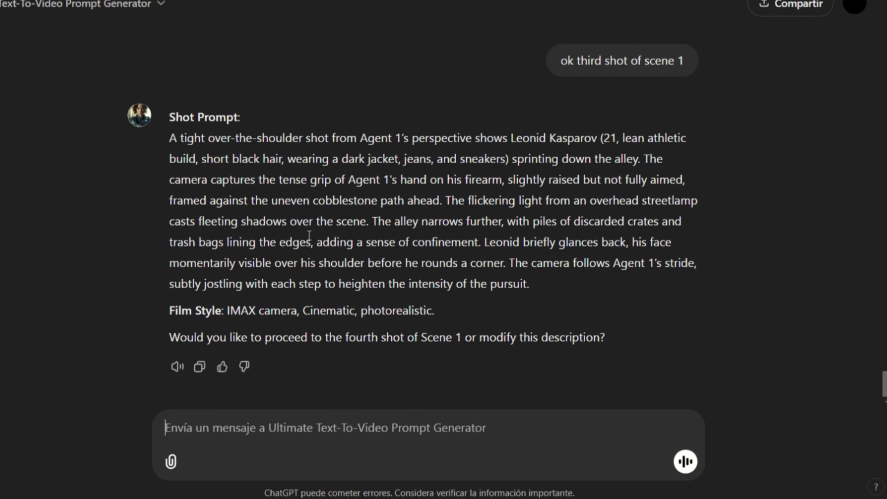
Edit the third-shot request to "ok third shot of scene 1, add character details", resend it, and read the new prompt
scroll(418, 244, "up", 5)
left_click(525, 155)
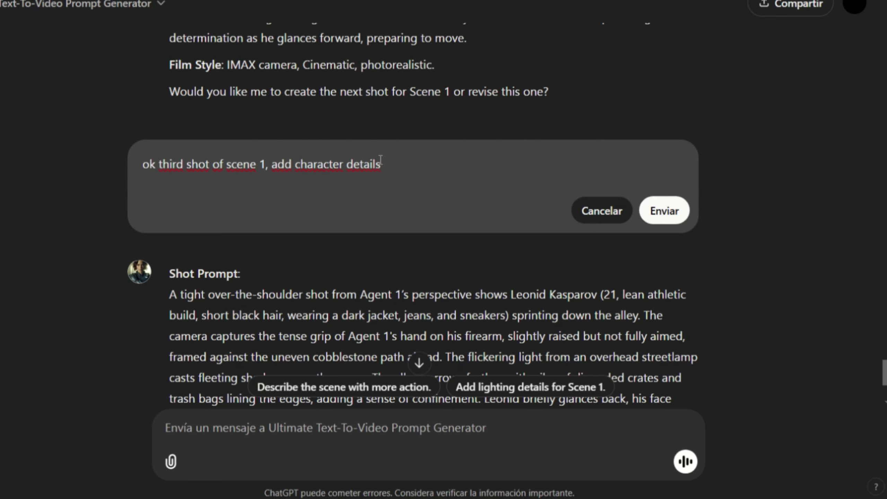
left_click(665, 211)
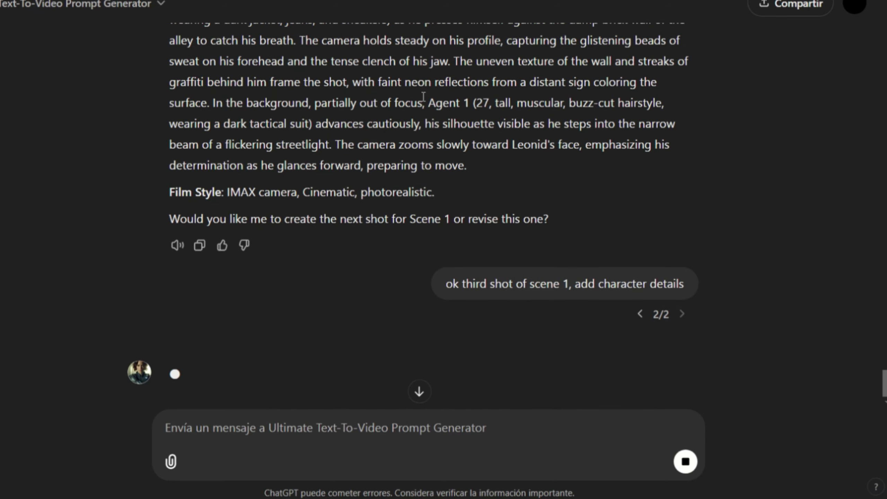
left_click_drag(423, 97, 313, 124)
scroll(329, 222, "down", 5)
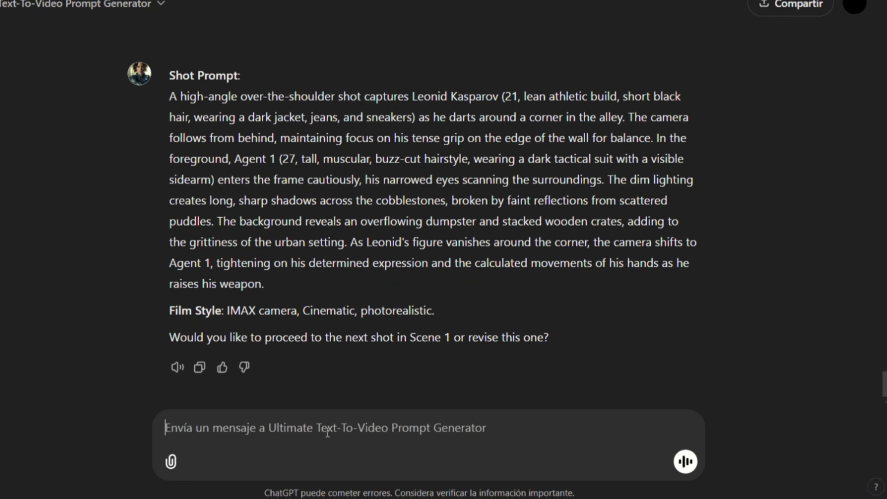
Check the earlier conversation, return to the latest reply, and request "shot 4 , scene 1"
scroll(355, 213, "up", 20)
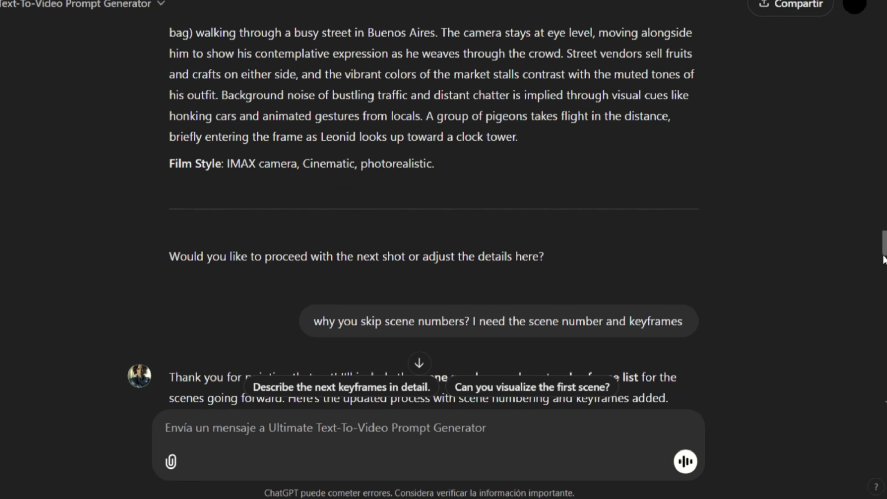
left_click(419, 363)
left_click(249, 428)
type("sj")
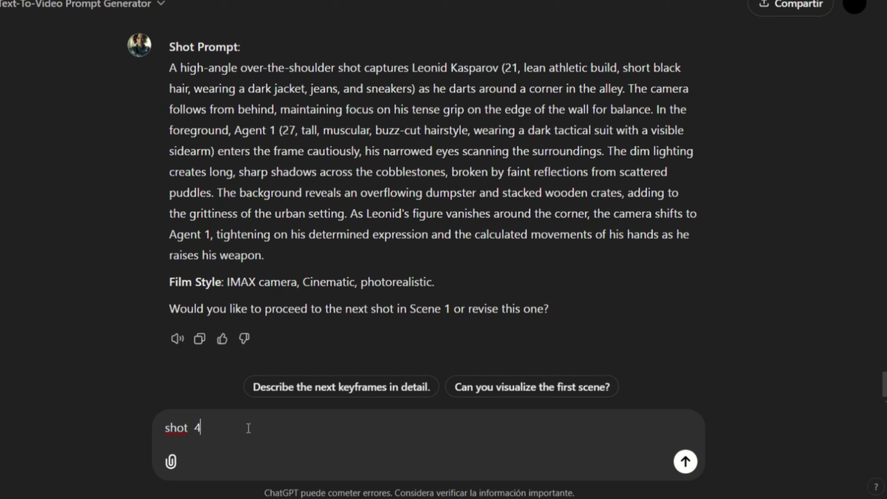
type("ot  4 , scene 1")
key("Return")
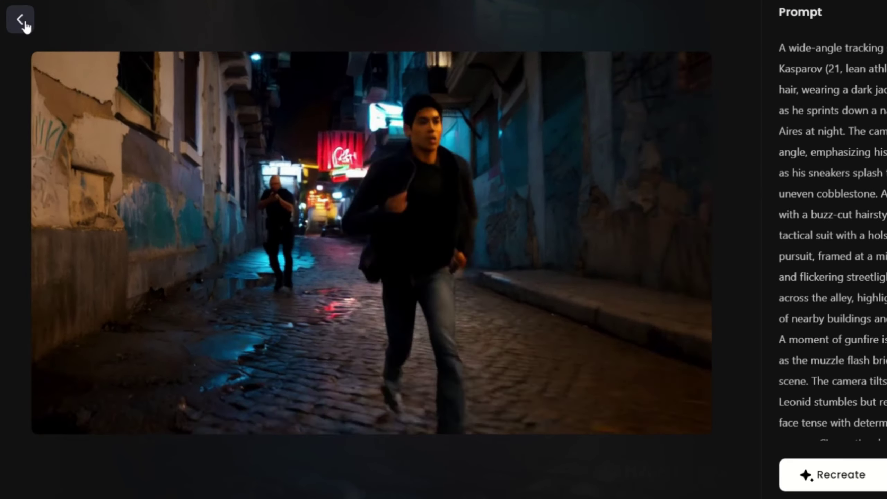
Switch to Hailuo AI and preview the screenplay's alley chase, bedroom and airport clips
left_click(24, 24)
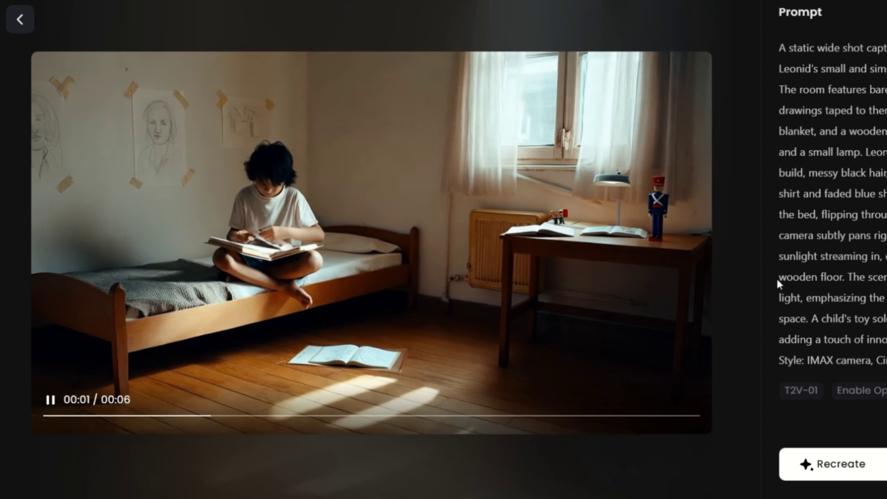
left_click(24, 21)
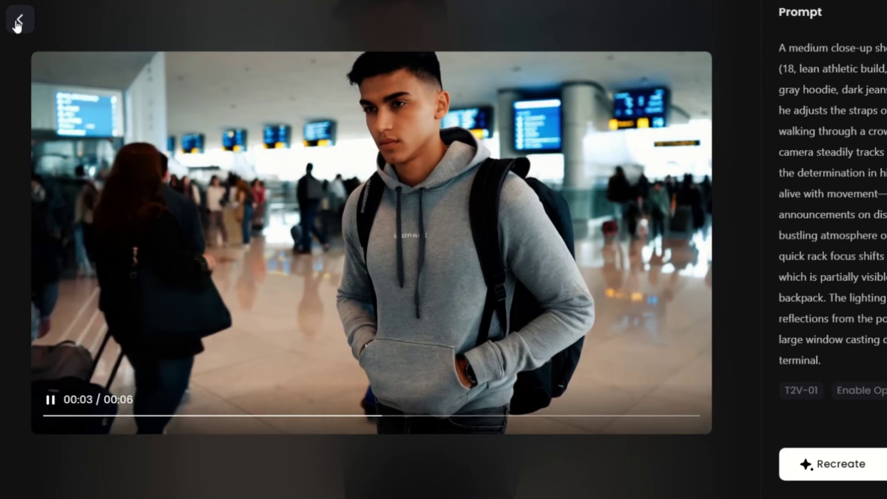
left_click(17, 20)
left_click(501, 225)
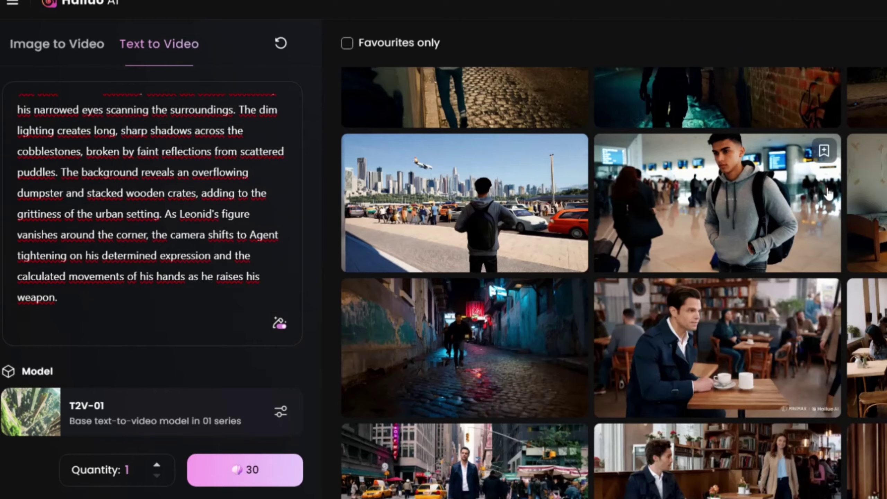
Preview the Scene 1 night alley clips, including the over-the-shoulder corner shot and its prompt, and look over the clip gallery
scroll(828, 193, "up", 5)
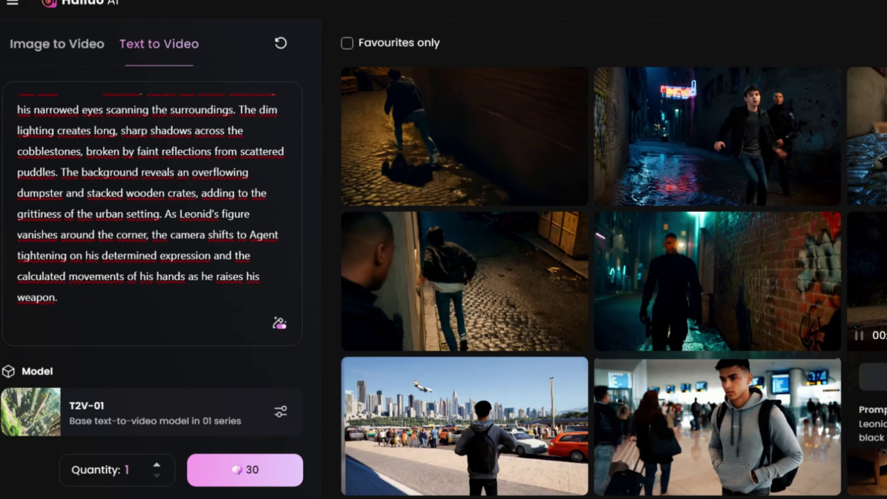
left_click(578, 242)
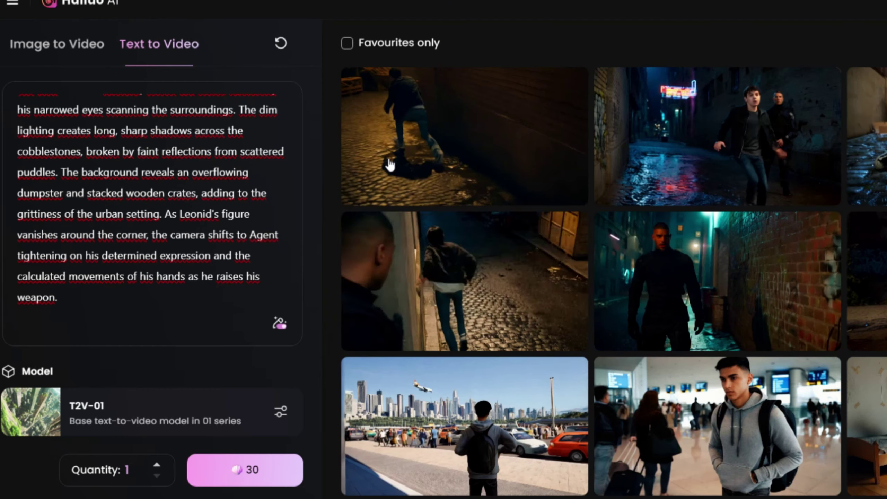
left_click(389, 164)
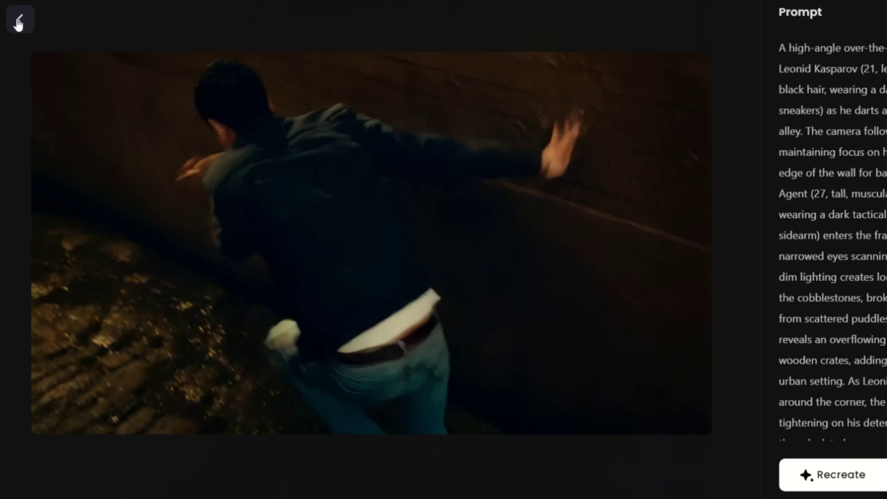
left_click(20, 20)
left_click(749, 171)
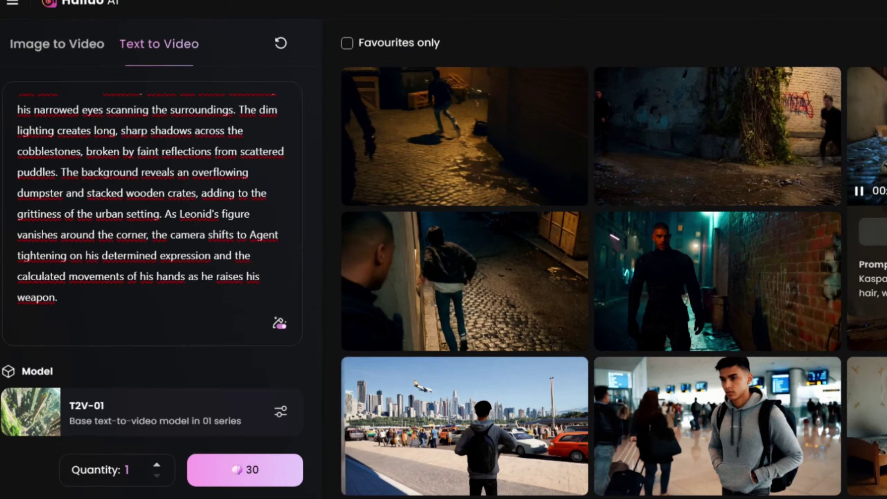
left_click(464, 279)
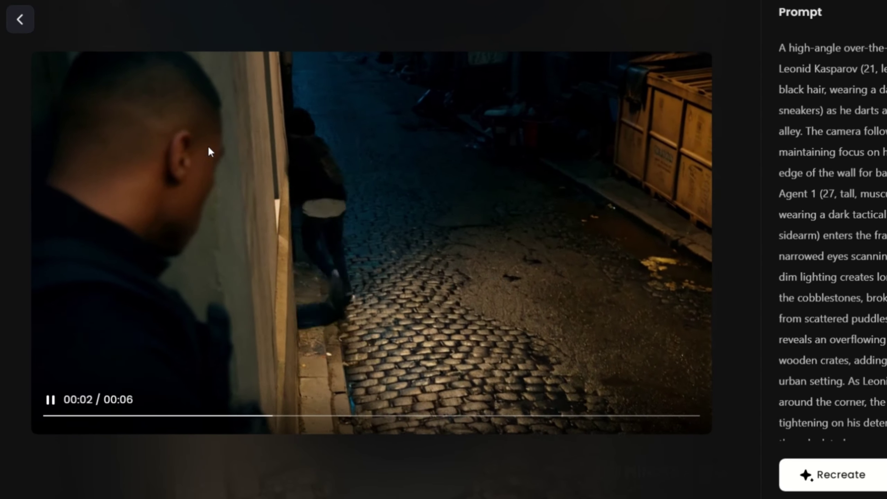
scroll(881, 217, "down", 3)
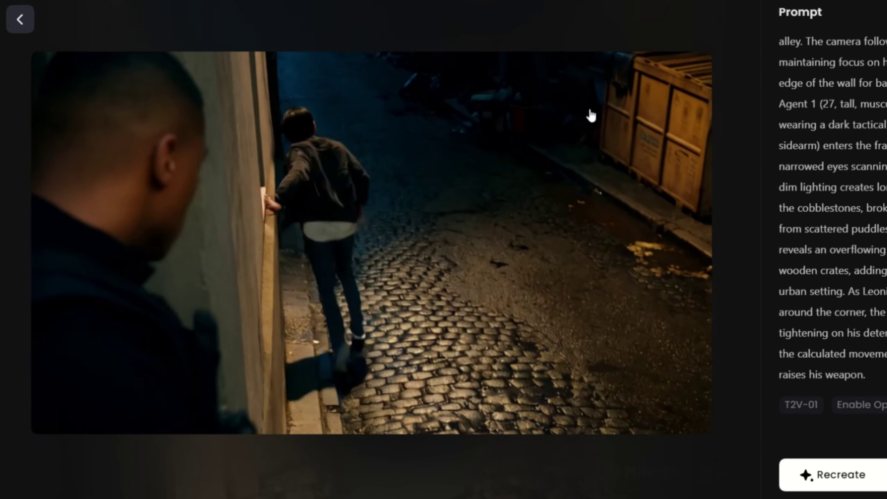
key("Escape")
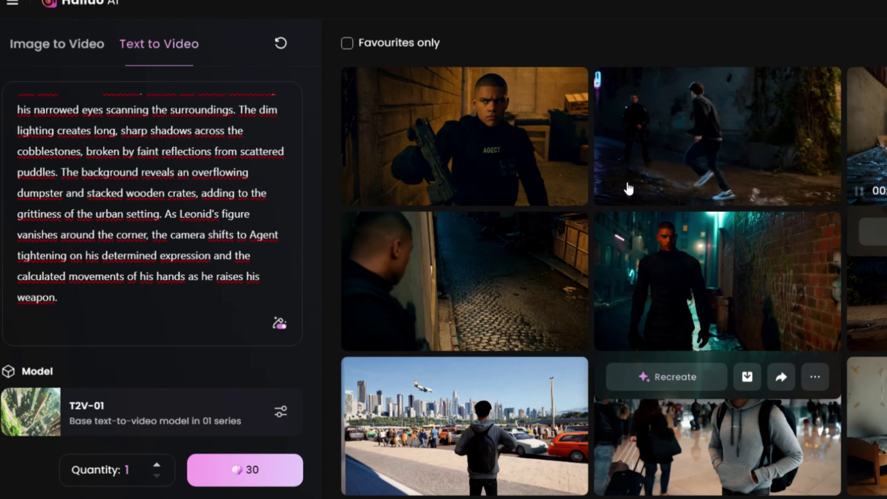
scroll(558, 239, "down", 5)
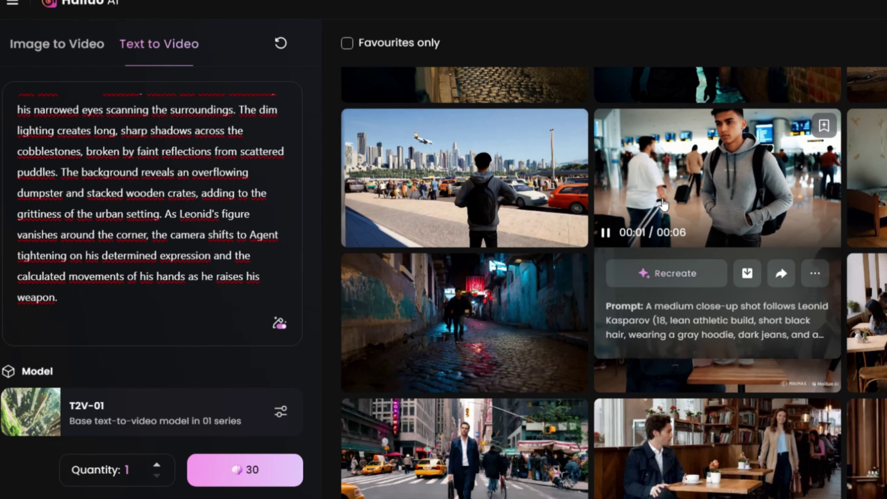
key("ctrl+a")
scroll(150, 195, "up", 5)
Switch to the gumvue.studio YouTube channel and browse its videos, AI tutorials and the studio's post feed
left_click(93, 147)
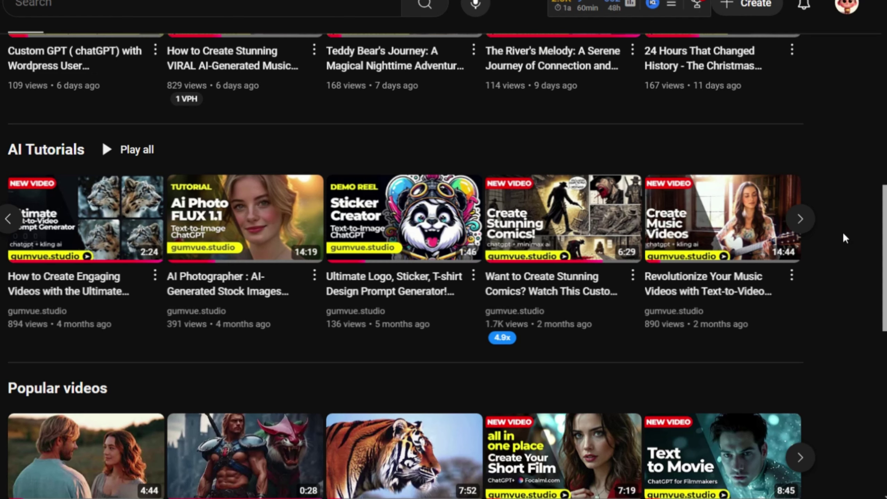
scroll(859, 238, "up", 1)
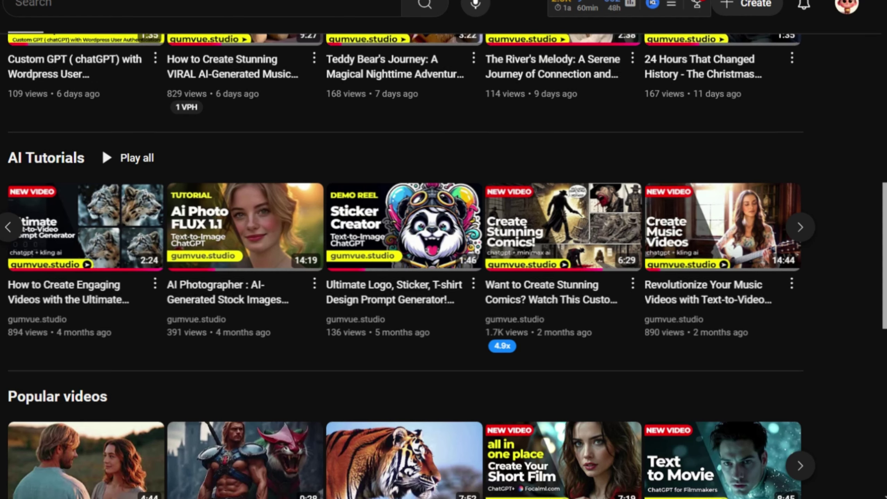
scroll(443, 250, "up", 15)
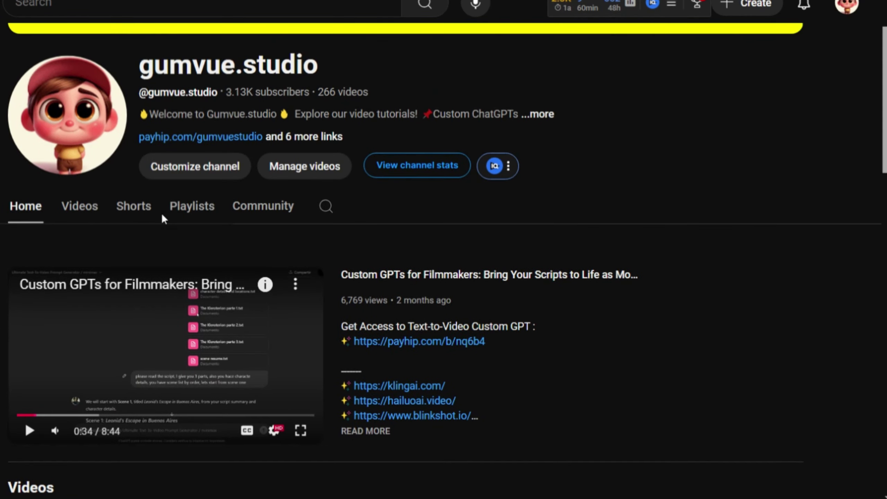
scroll(164, 219, "down", 10)
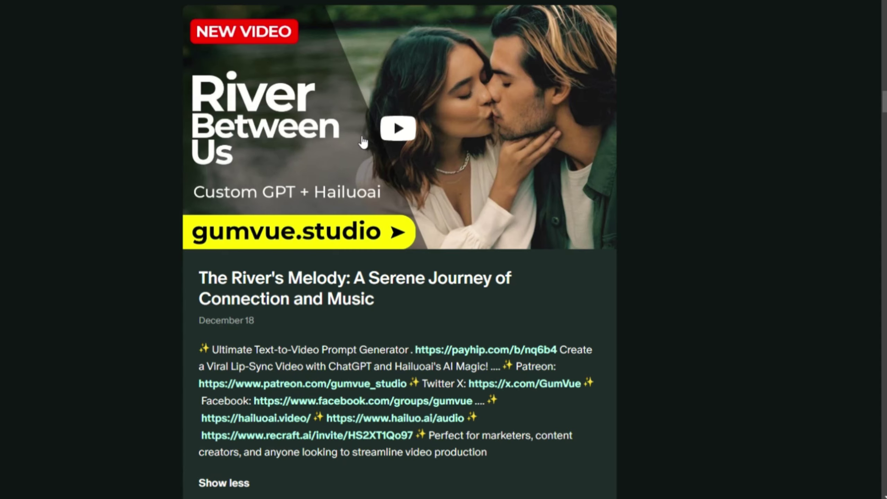
scroll(385, 164, "up", 6)
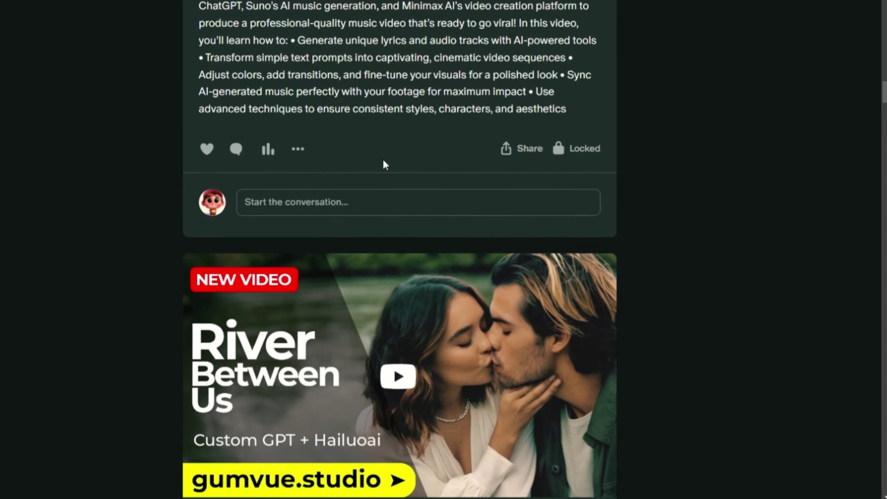
scroll(384, 165, "up", 3)
scroll(384, 164, "down", 10)
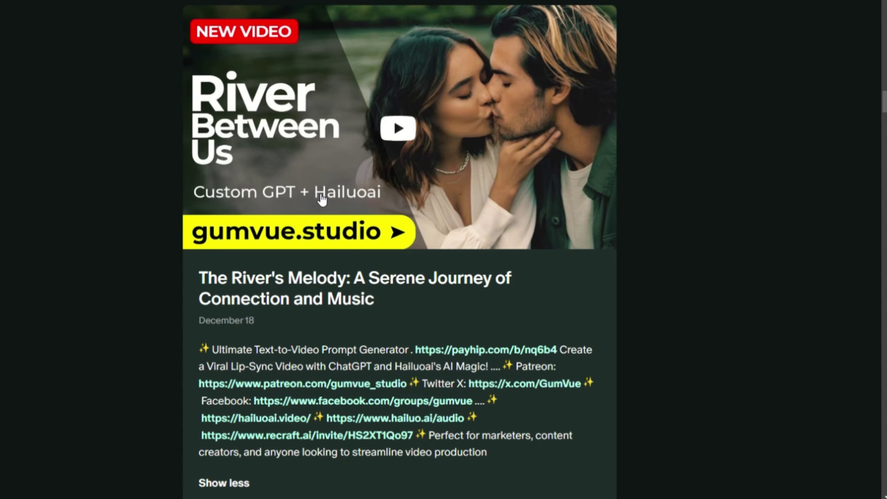
scroll(321, 199, "down", 10)
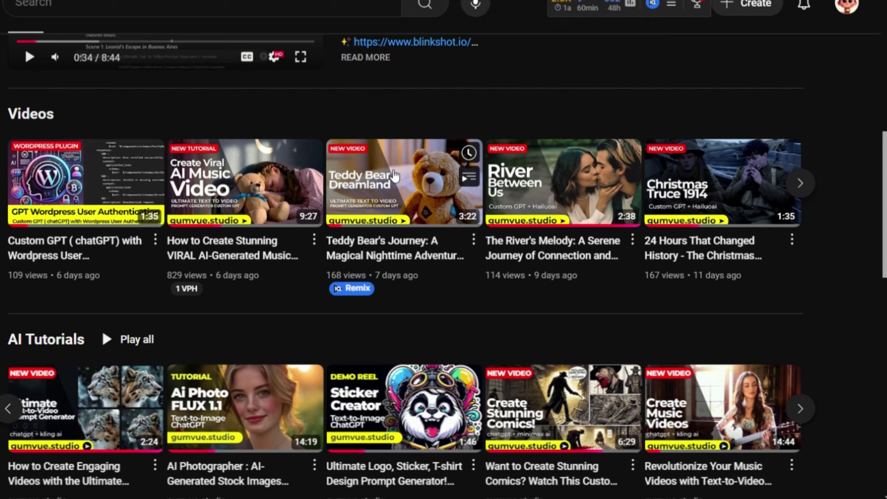
scroll(512, 269, "down", 3)
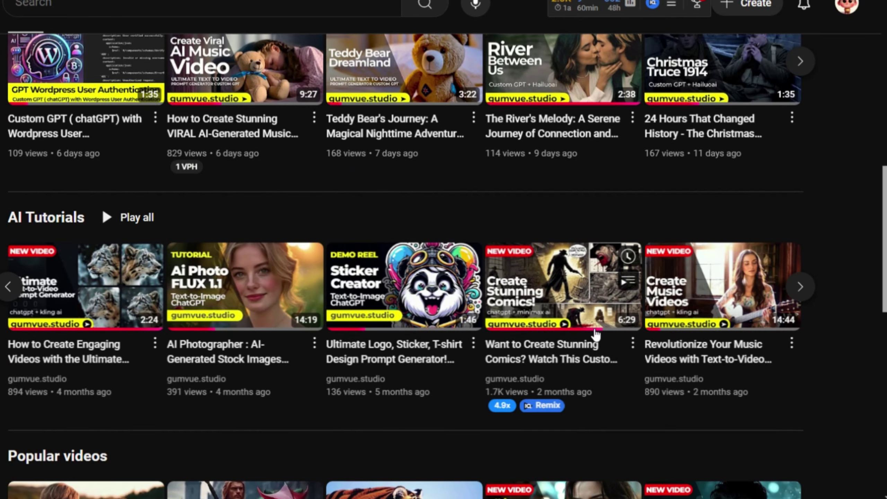